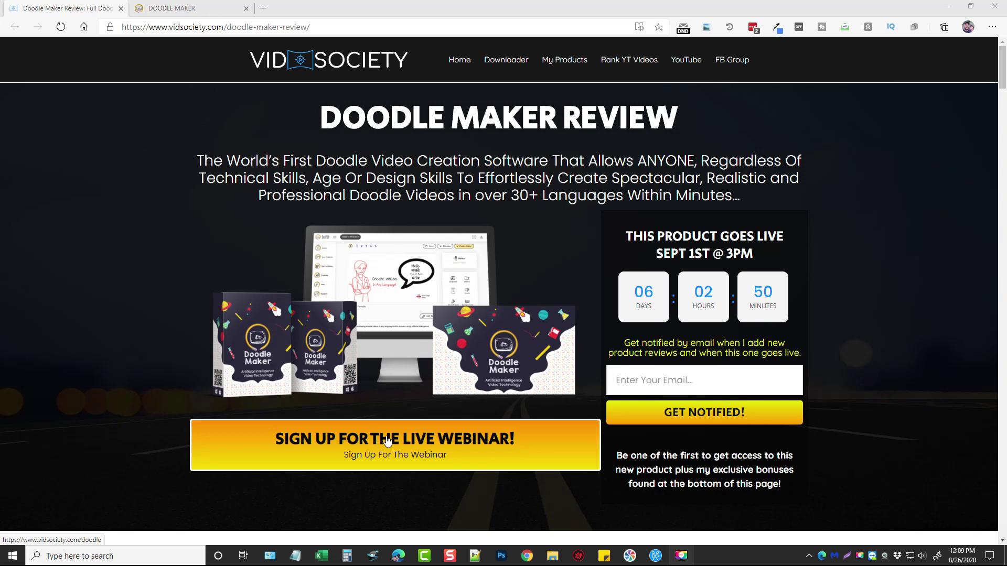
Switch to the DOODLE MAKER browser tab to reach the app's home dashboard.
{"action": "left_click", "coordinate": [184, 10]}
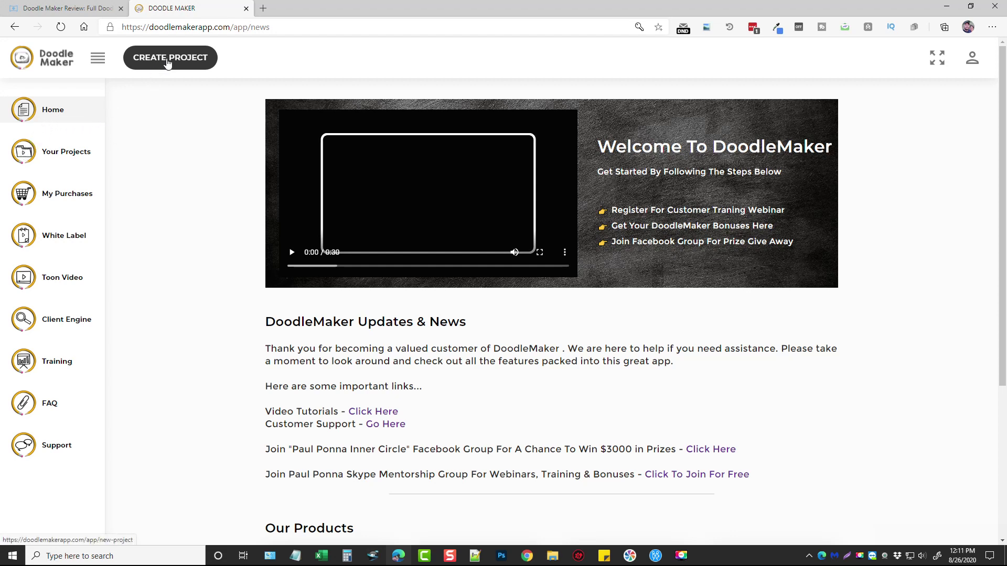
Start a new project via CREATE PROJECT in the top bar.
{"action": "left_click", "coordinate": [178, 60]}
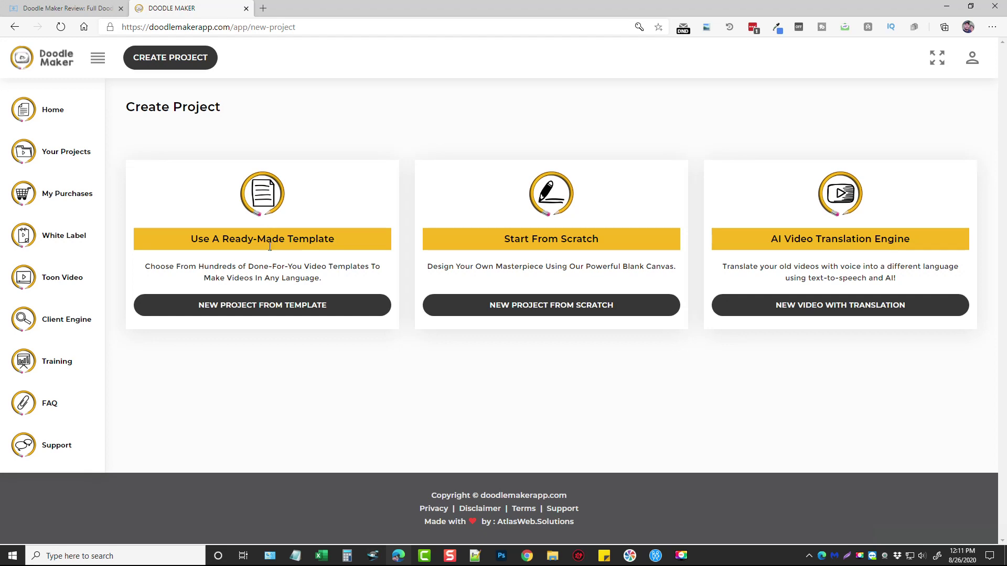
Choose New Project From Template to reach the ready-made template library.
{"action": "left_click", "coordinate": [264, 305]}
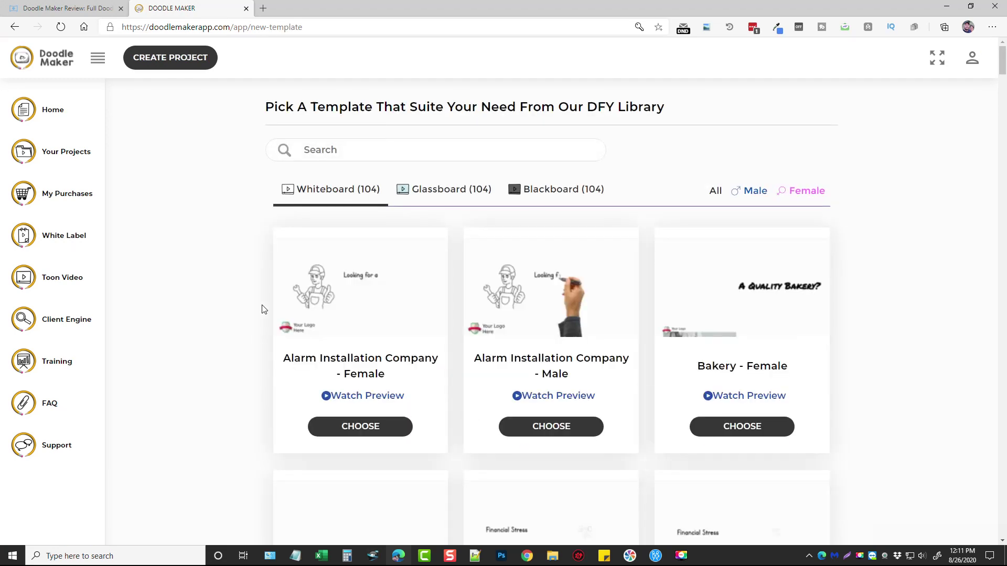
Compare the Glassboard and Blackboard template sets, then return to the Whiteboard templates.
{"action": "left_click", "coordinate": [377, 152]}
{"action": "left_click", "coordinate": [422, 194]}
{"action": "left_click", "coordinate": [560, 196]}
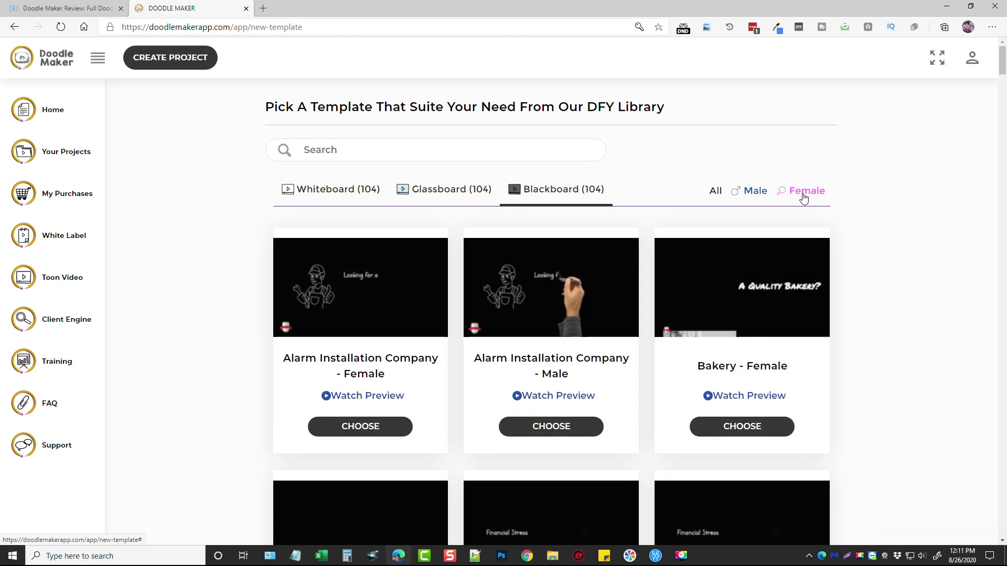
{"action": "left_click", "coordinate": [341, 194]}
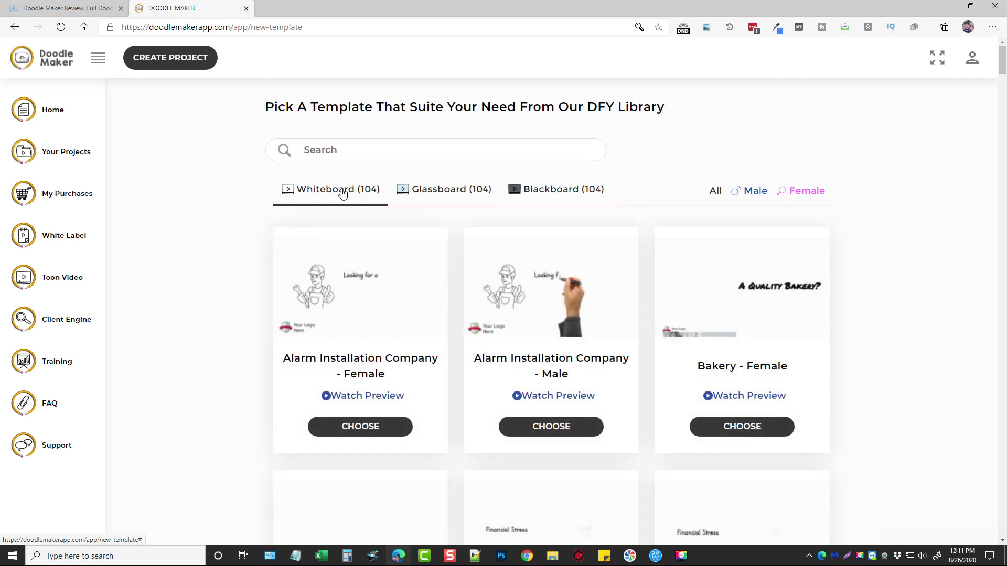
{"action": "left_click", "coordinate": [357, 159]}
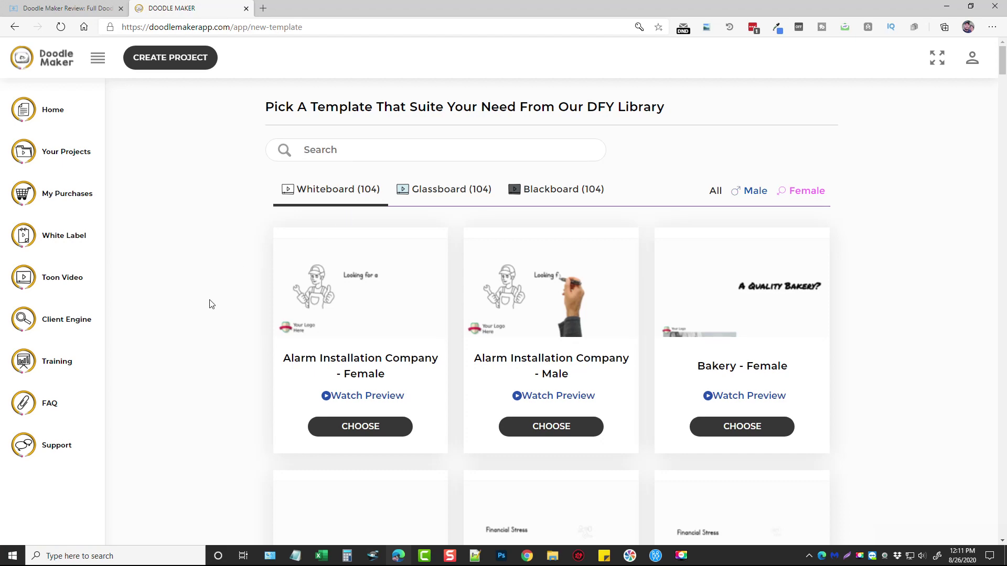
Scroll down to Locksmith, preview it, and start a project from Locksmith - Male.
{"action": "scroll", "coordinate": [209, 307], "scroll_direction": "down", "scroll_amount": 5}
{"action": "scroll", "coordinate": [205, 317], "scroll_direction": "down", "scroll_amount": 10}
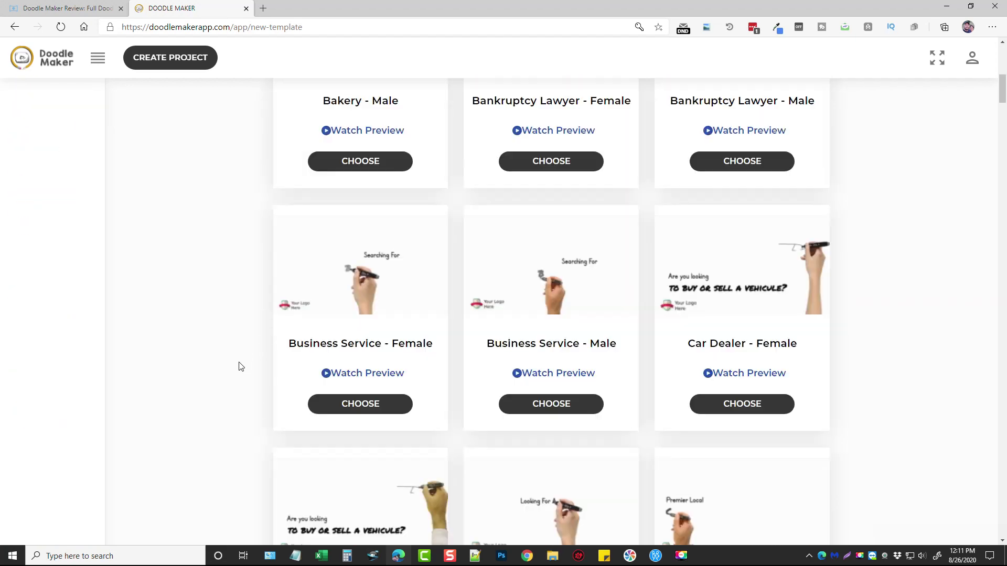
{"action": "scroll", "coordinate": [243, 364], "scroll_direction": "down", "scroll_amount": 12}
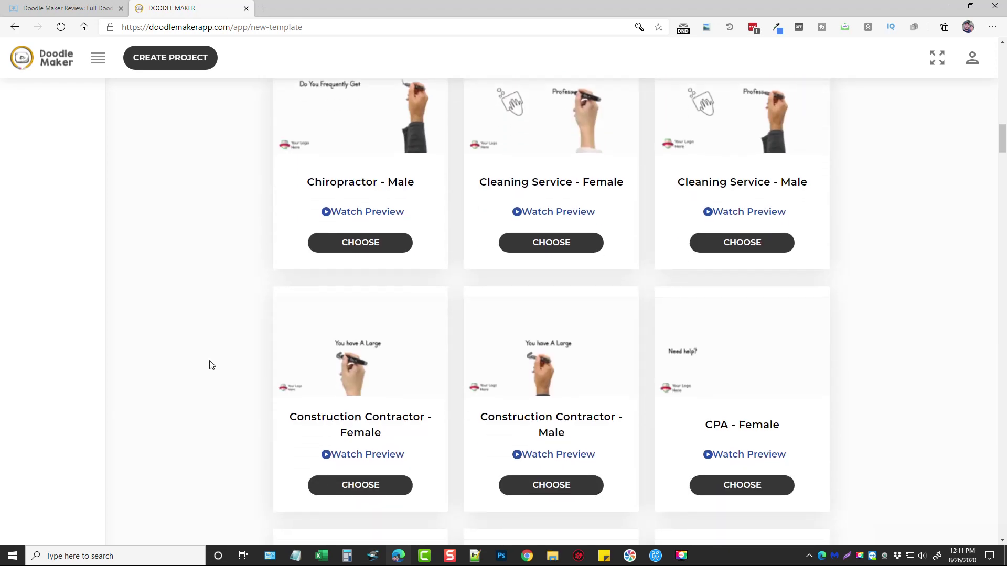
{"action": "scroll", "coordinate": [200, 359], "scroll_direction": "down", "scroll_amount": 10}
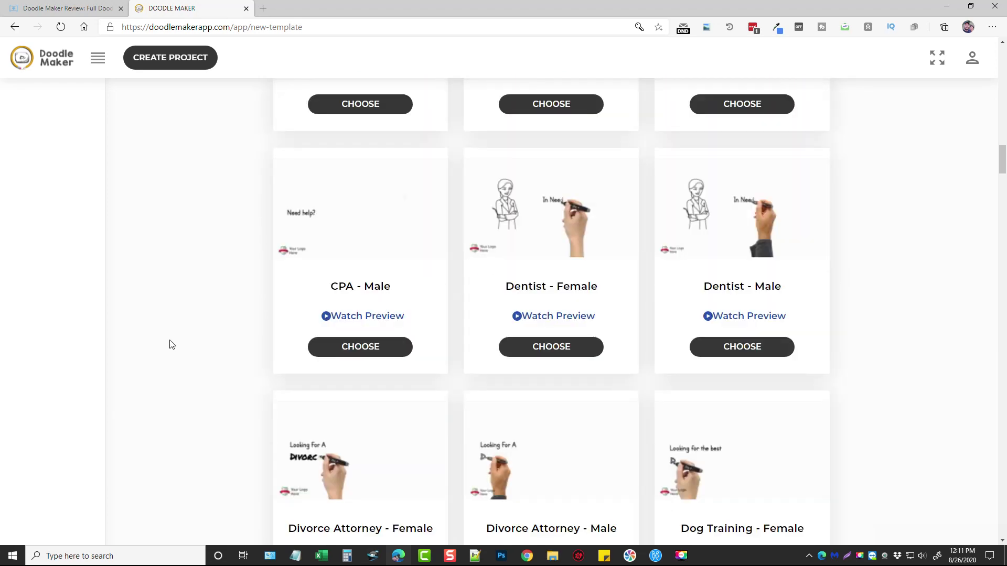
{"action": "scroll", "coordinate": [171, 345], "scroll_direction": "down", "scroll_amount": 2}
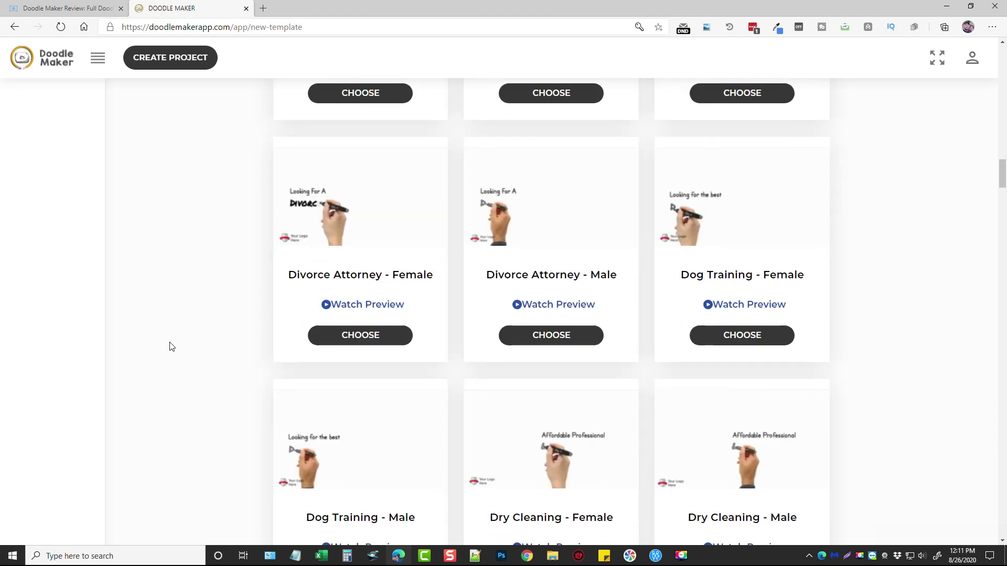
{"action": "scroll", "coordinate": [172, 347], "scroll_direction": "down", "scroll_amount": 4}
{"action": "scroll", "coordinate": [172, 347], "scroll_direction": "down", "scroll_amount": 1}
{"action": "scroll", "coordinate": [168, 349], "scroll_direction": "down", "scroll_amount": 2}
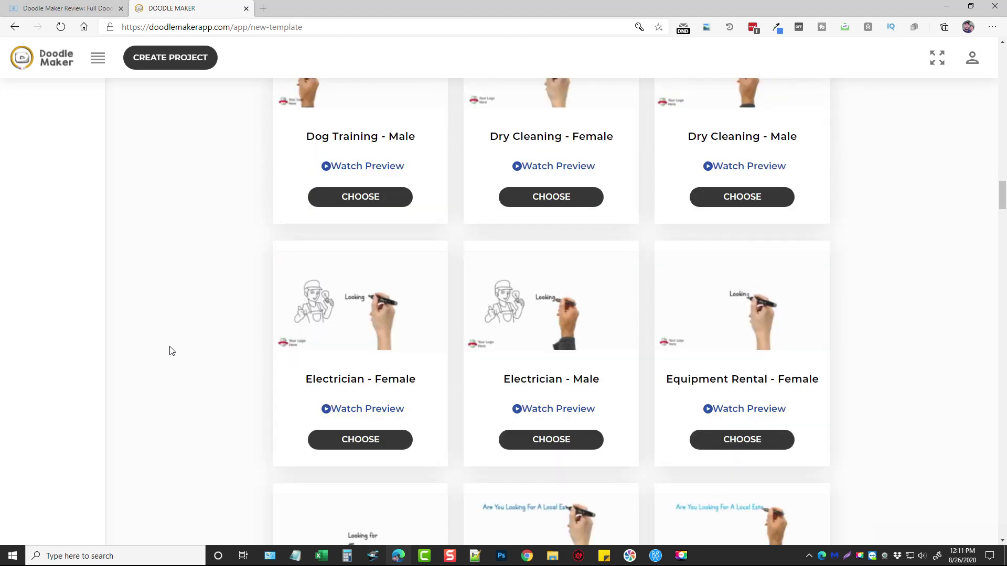
{"action": "scroll", "coordinate": [159, 357], "scroll_direction": "down", "scroll_amount": 2}
{"action": "scroll", "coordinate": [163, 363], "scroll_direction": "down", "scroll_amount": 4}
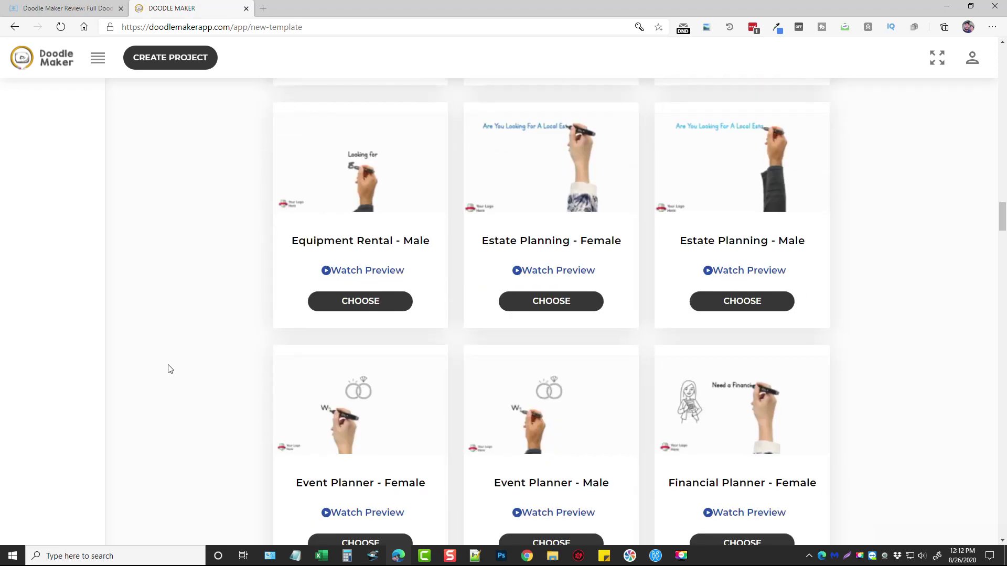
{"action": "scroll", "coordinate": [168, 369], "scroll_direction": "down", "scroll_amount": 4}
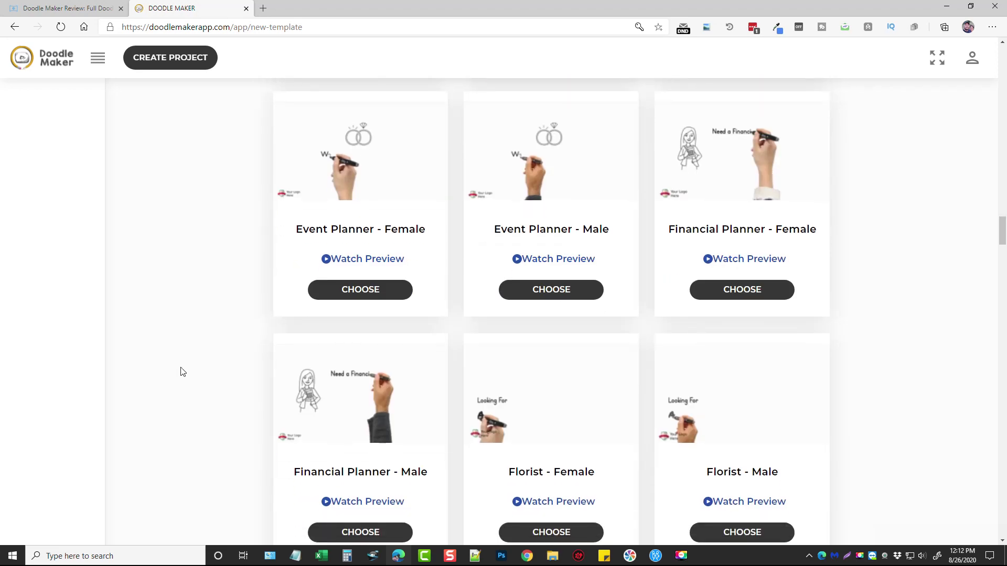
{"action": "scroll", "coordinate": [191, 374], "scroll_direction": "down", "scroll_amount": 2}
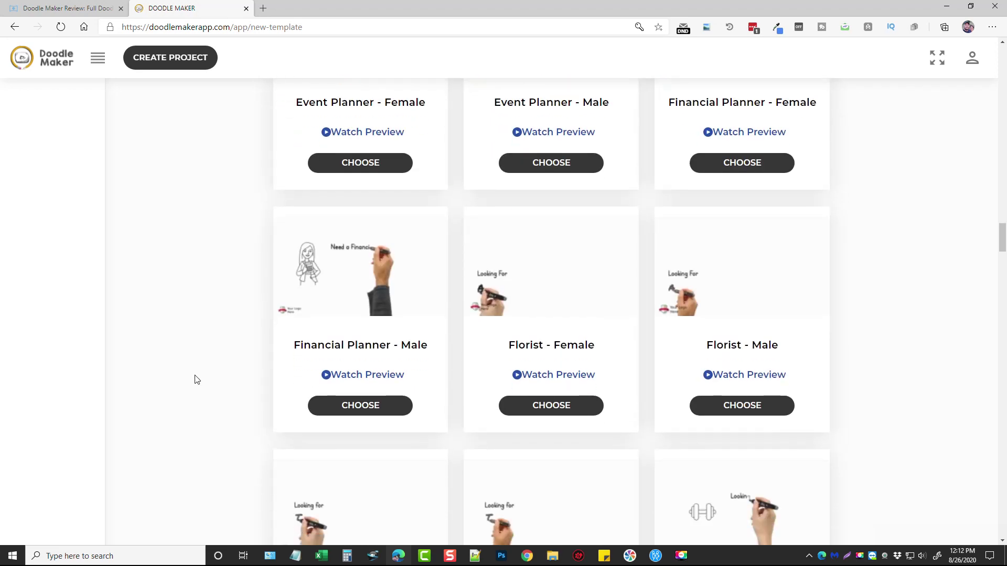
{"action": "scroll", "coordinate": [195, 378], "scroll_direction": "down", "scroll_amount": 2}
{"action": "scroll", "coordinate": [195, 379], "scroll_direction": "down", "scroll_amount": 4}
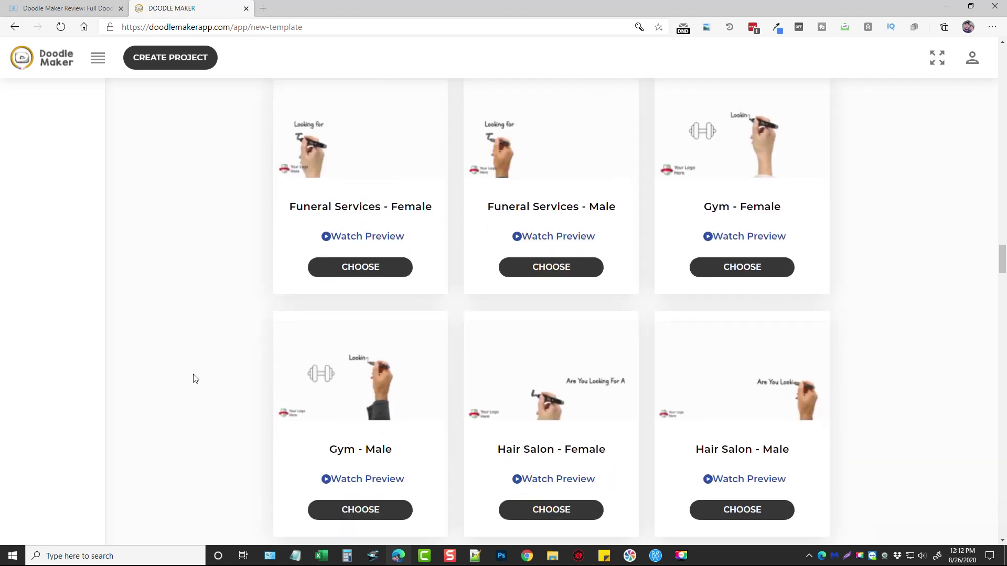
{"action": "scroll", "coordinate": [194, 378], "scroll_direction": "down", "scroll_amount": 4}
{"action": "scroll", "coordinate": [181, 352], "scroll_direction": "down", "scroll_amount": 4}
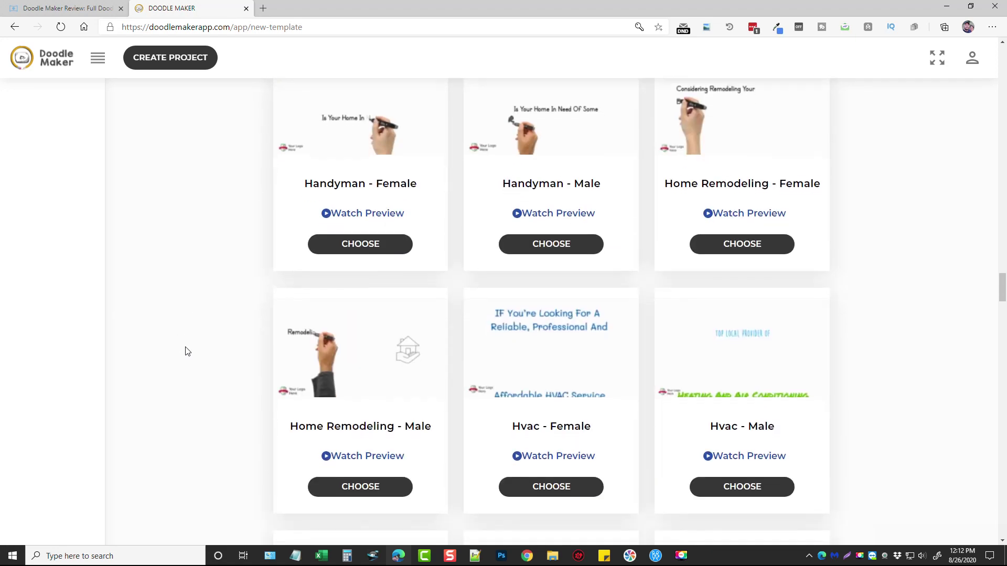
{"action": "scroll", "coordinate": [188, 360], "scroll_direction": "down", "scroll_amount": 4}
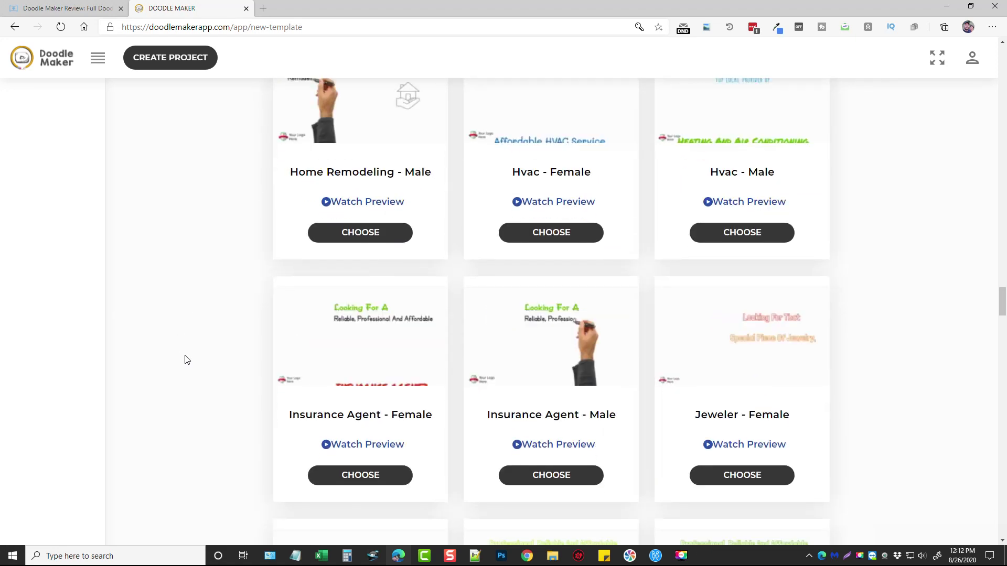
{"action": "scroll", "coordinate": [187, 360], "scroll_direction": "down", "scroll_amount": 4}
{"action": "scroll", "coordinate": [187, 360], "scroll_direction": "down", "scroll_amount": 4}
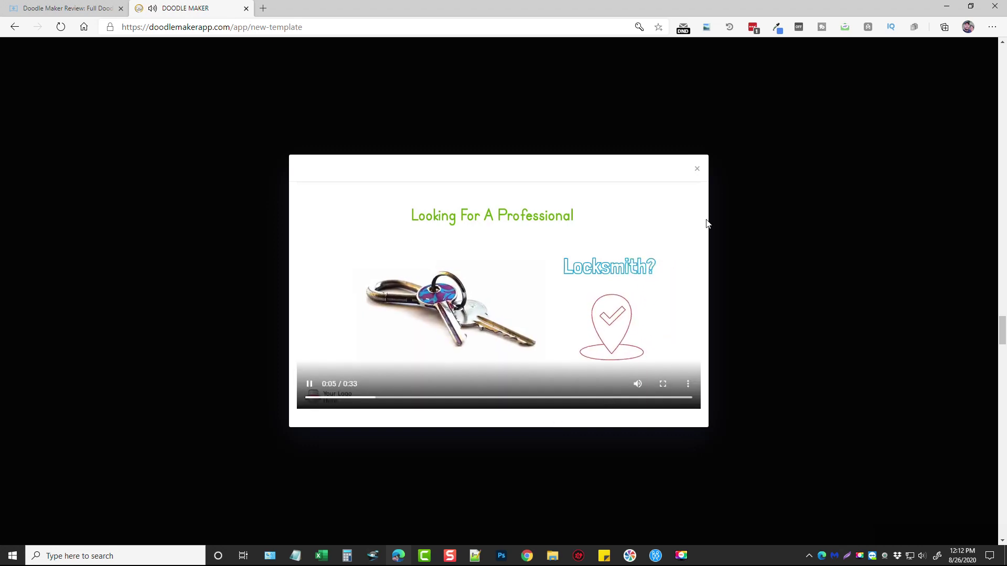
{"action": "left_click", "coordinate": [696, 170]}
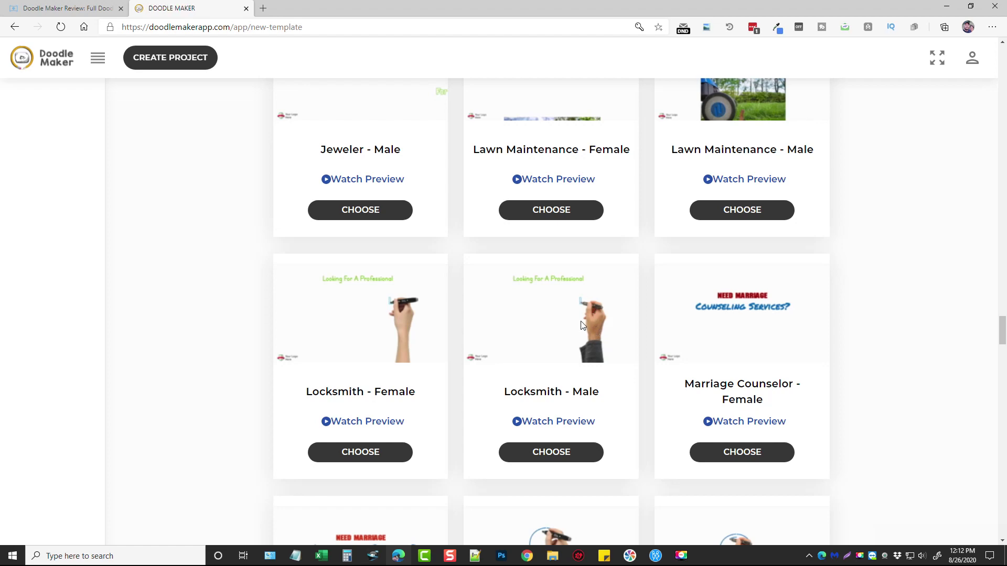
{"action": "left_click", "coordinate": [559, 454]}
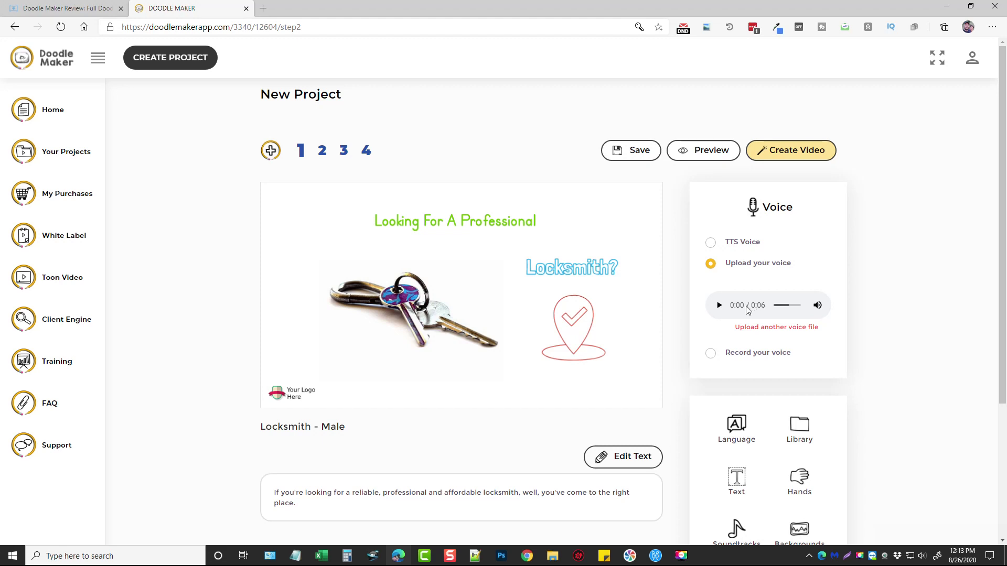
{"action": "left_click", "coordinate": [719, 305]}
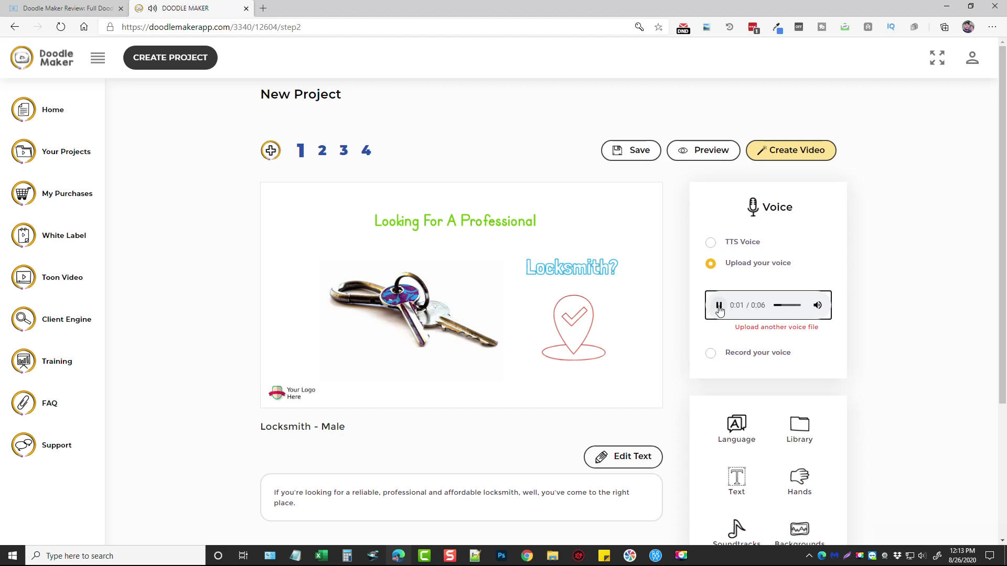
{"action": "left_click", "coordinate": [719, 306]}
{"action": "left_click", "coordinate": [711, 245]}
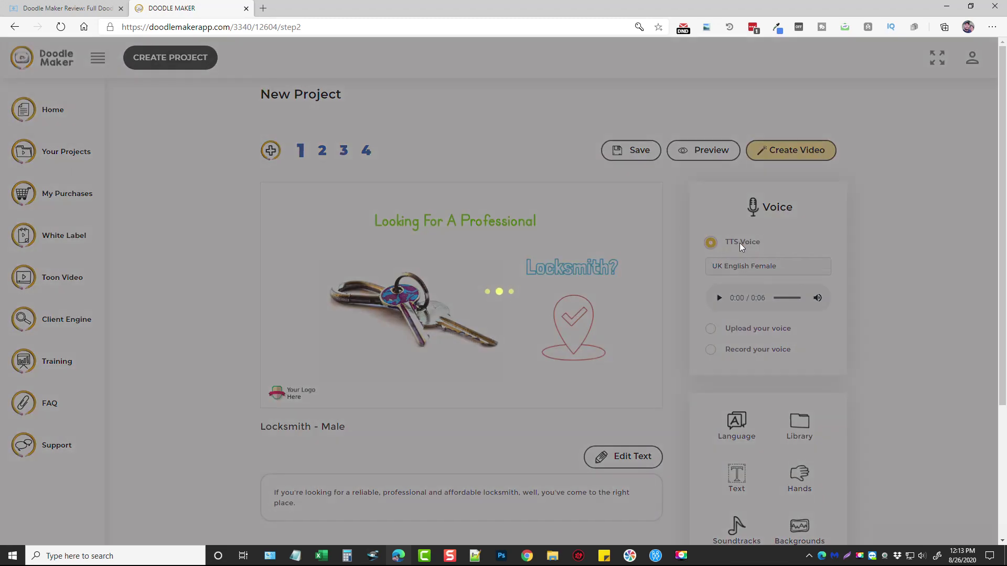
{"action": "left_click", "coordinate": [762, 266]}
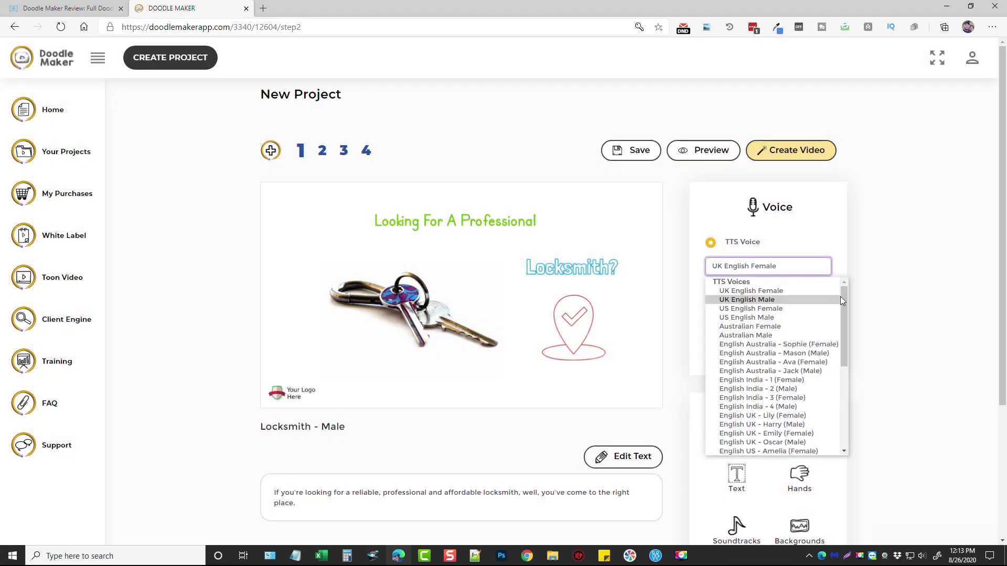
{"action": "mouse_move", "coordinate": [845, 297]}
{"action": "left_mouse_down"}
{"action": "mouse_move", "coordinate": [839, 393]}
{"action": "mouse_move", "coordinate": [842, 278]}
{"action": "left_mouse_up"}
{"action": "left_click", "coordinate": [760, 291]}
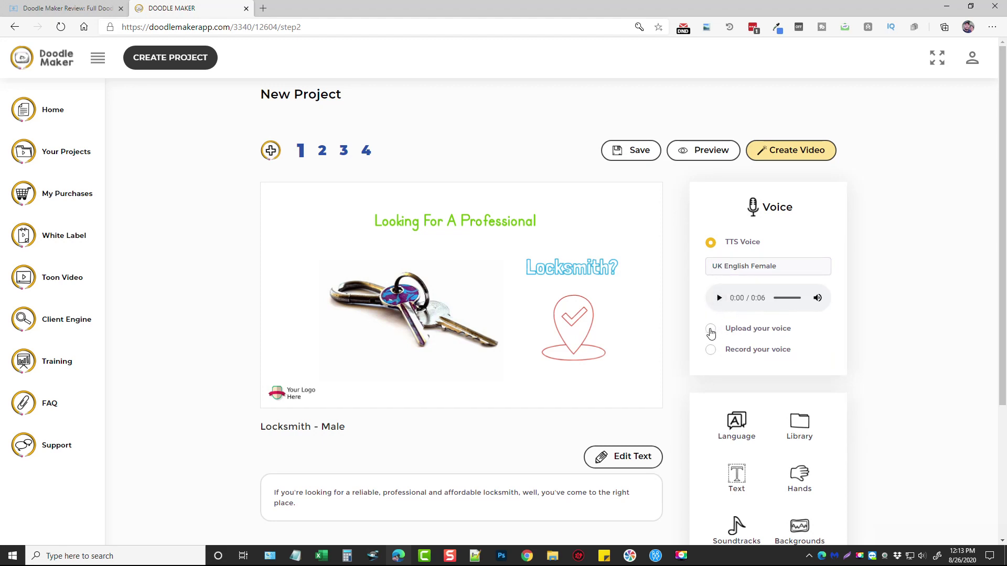
{"action": "left_click", "coordinate": [711, 328]}
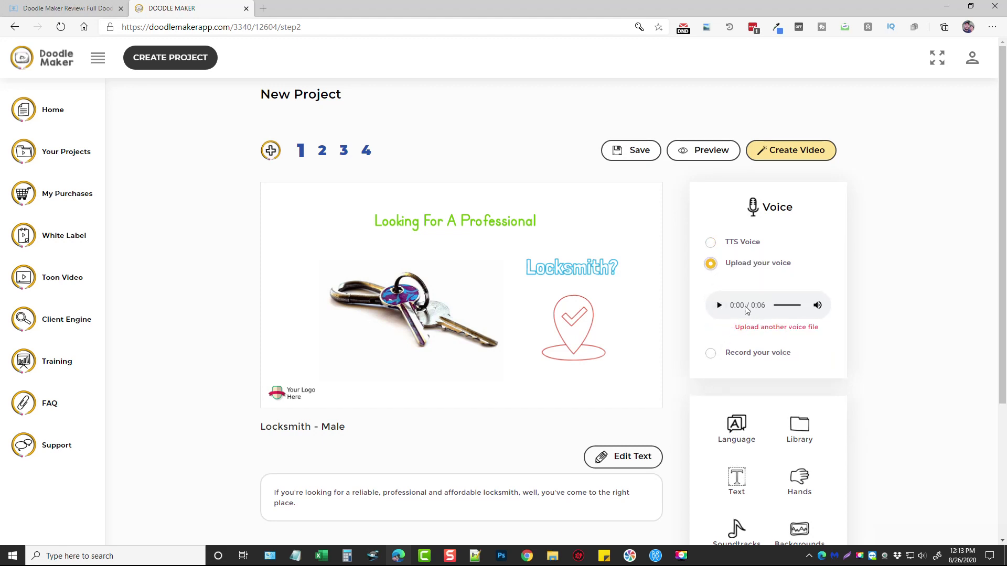
Enlarge the 'Looking For A Professional' headline so it spans the scene's top.
{"action": "scroll", "coordinate": [209, 274], "scroll_direction": "down", "scroll_amount": 4}
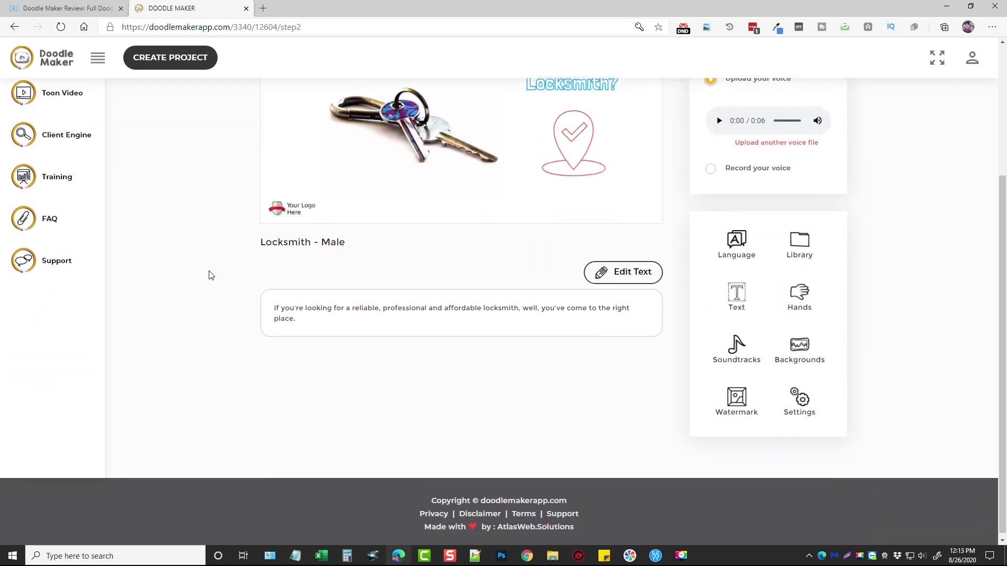
{"action": "scroll", "coordinate": [444, 159], "scroll_direction": "up", "scroll_amount": 3}
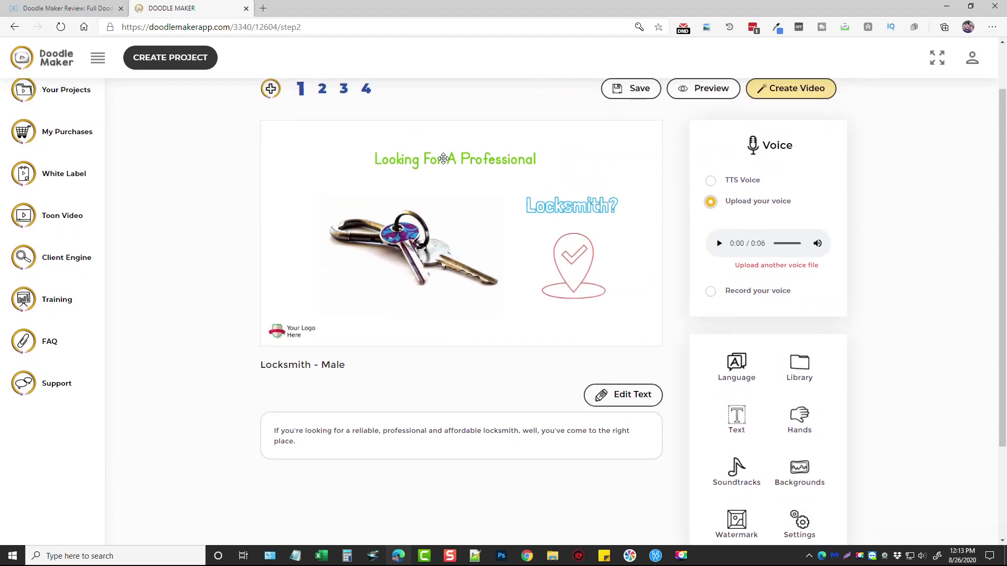
{"action": "left_click", "coordinate": [444, 159]}
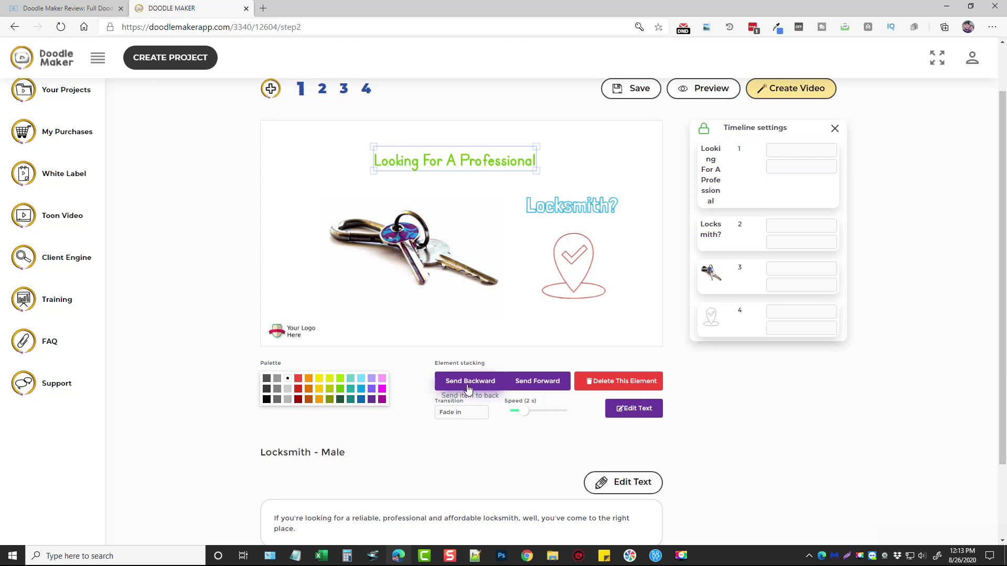
{"action": "left_click", "coordinate": [636, 410]}
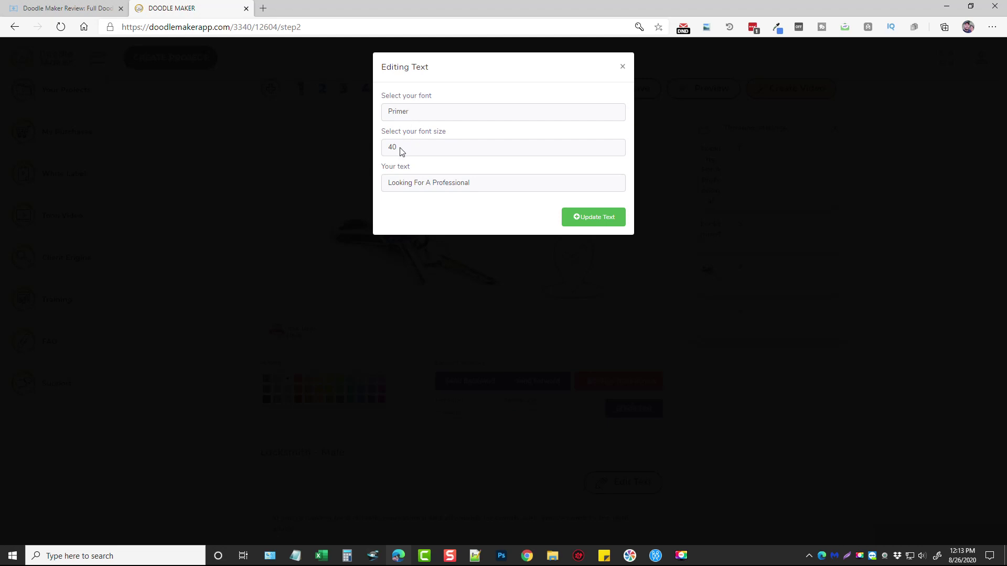
{"action": "left_click", "coordinate": [623, 66]}
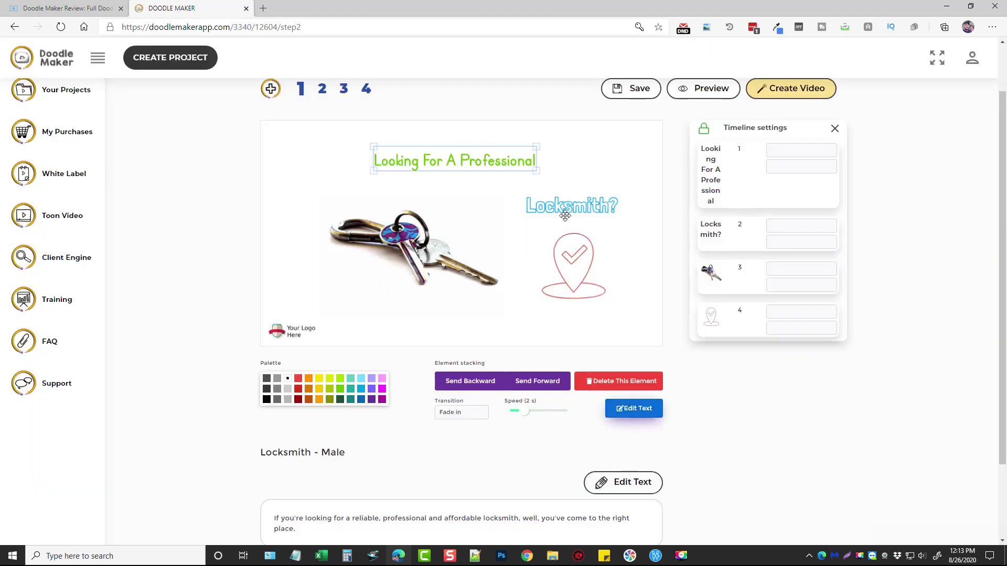
{"action": "left_click_drag", "start_coordinate": [596, 193], "coordinate": [622, 196]}
{"action": "left_click_drag", "start_coordinate": [498, 168], "coordinate": [465, 165]}
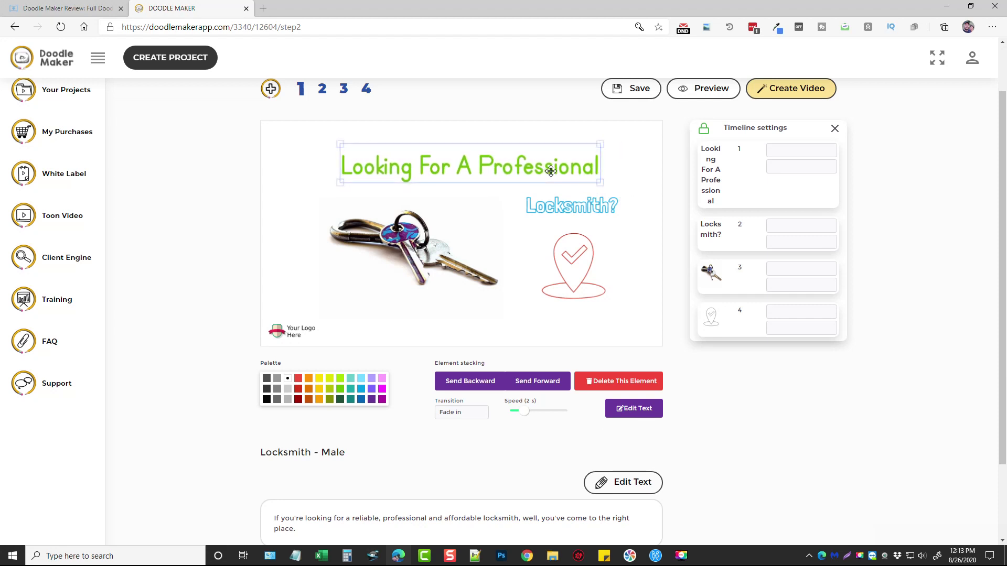
Check the headline's display timing options, then close the Timeline settings.
{"action": "left_click", "coordinate": [796, 153]}
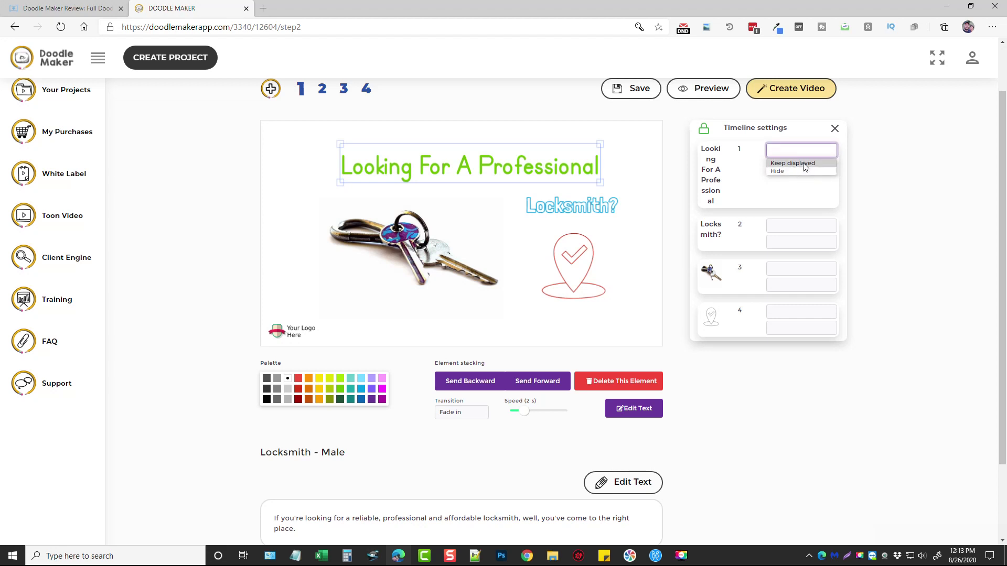
{"action": "left_click", "coordinate": [865, 167]}
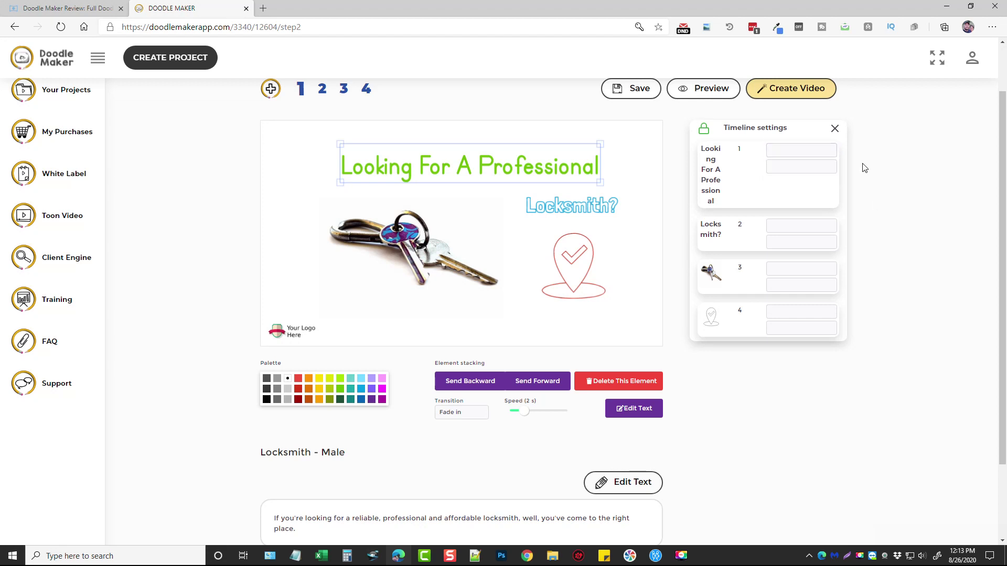
{"action": "left_click", "coordinate": [834, 130]}
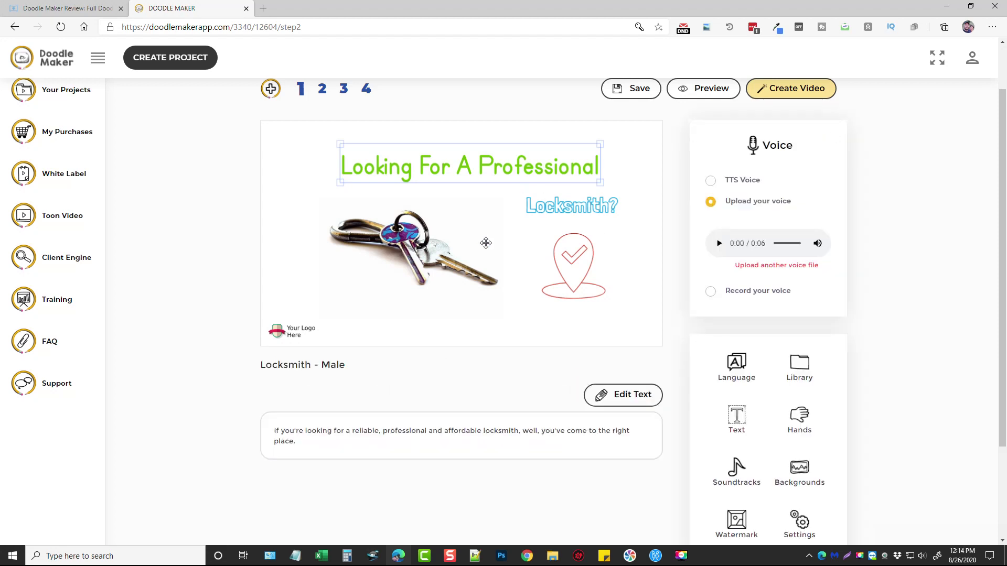
{"action": "scroll", "coordinate": [883, 337], "scroll_direction": "down", "scroll_amount": 3}
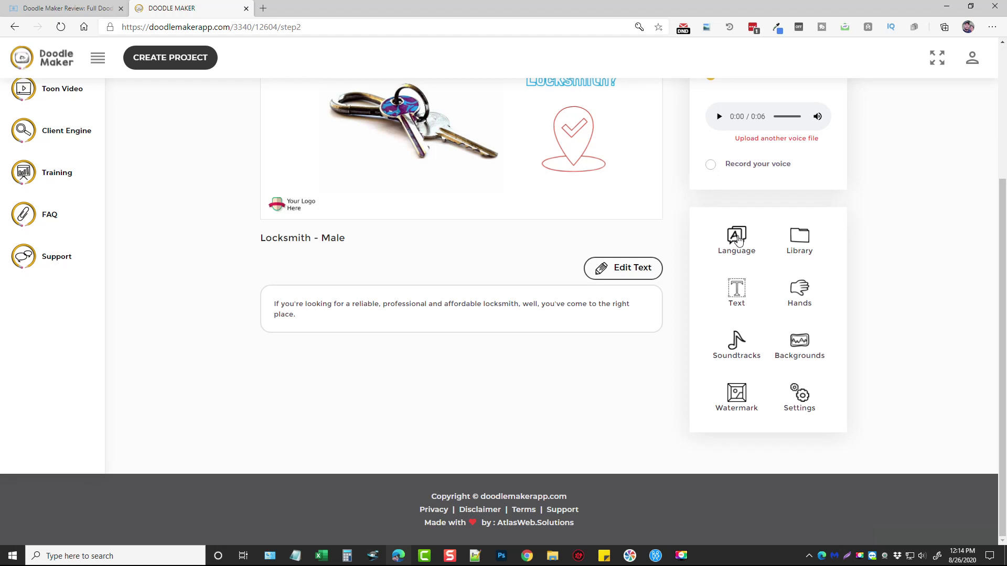
{"action": "left_click", "coordinate": [737, 236]}
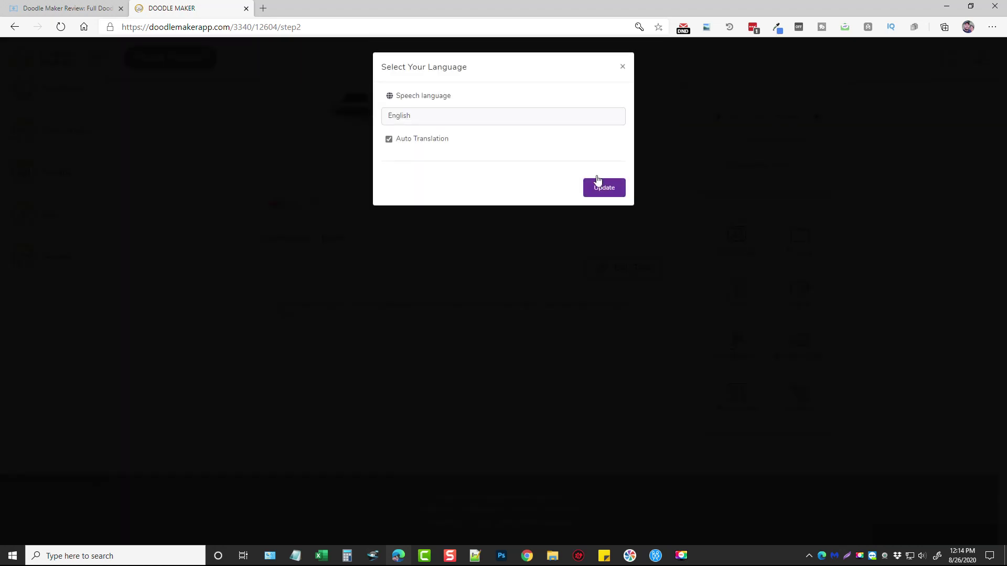
{"action": "left_click", "coordinate": [428, 120]}
{"action": "scroll", "coordinate": [464, 235], "scroll_direction": "down", "scroll_amount": 1}
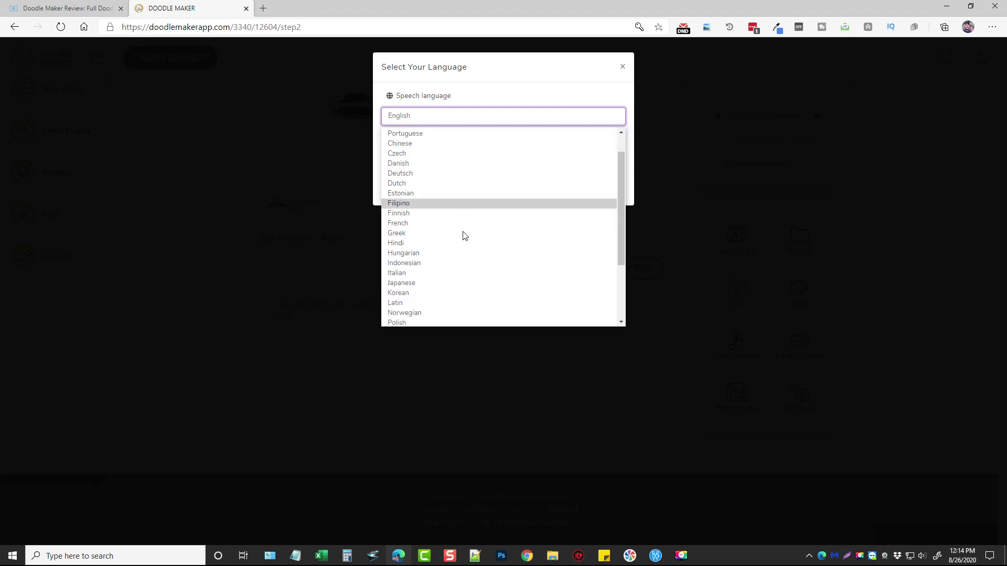
{"action": "scroll", "coordinate": [463, 235], "scroll_direction": "up", "scroll_amount": 3}
{"action": "left_click", "coordinate": [517, 85]}
{"action": "left_click", "coordinate": [622, 67]}
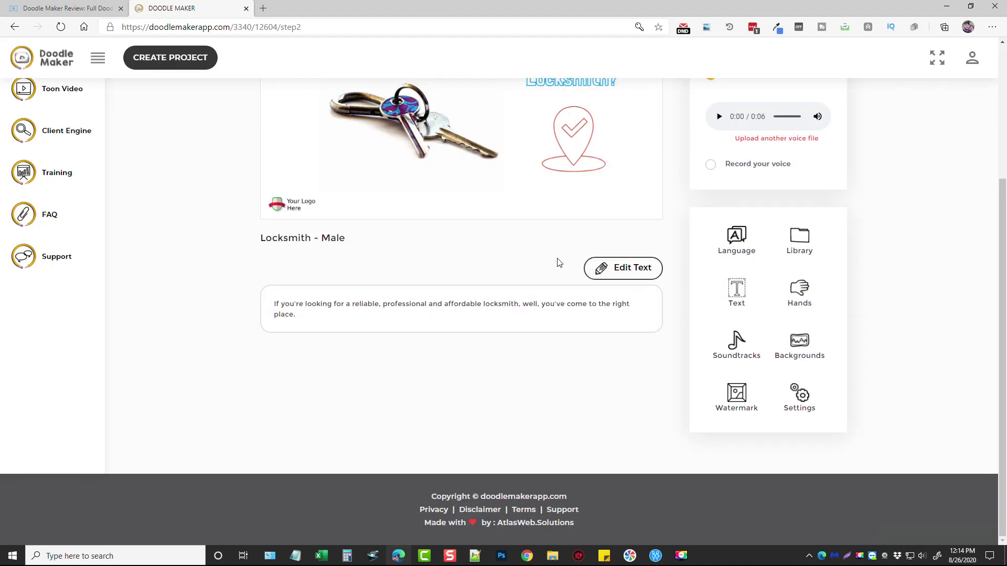
Open the Library's icon collection and filter it to black, then coloured icons.
{"action": "left_click", "coordinate": [795, 244]}
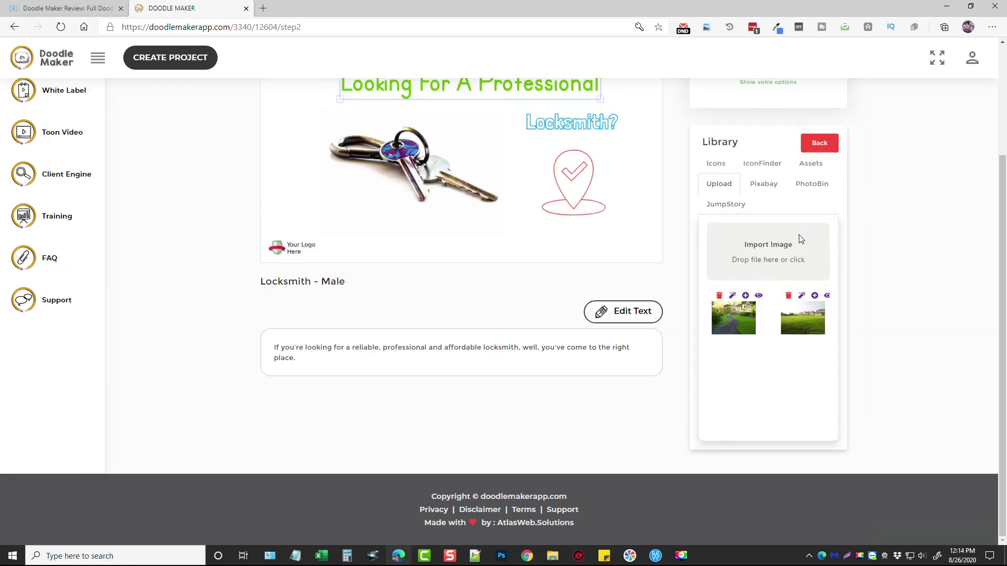
{"action": "scroll", "coordinate": [903, 331], "scroll_direction": "up", "scroll_amount": 3}
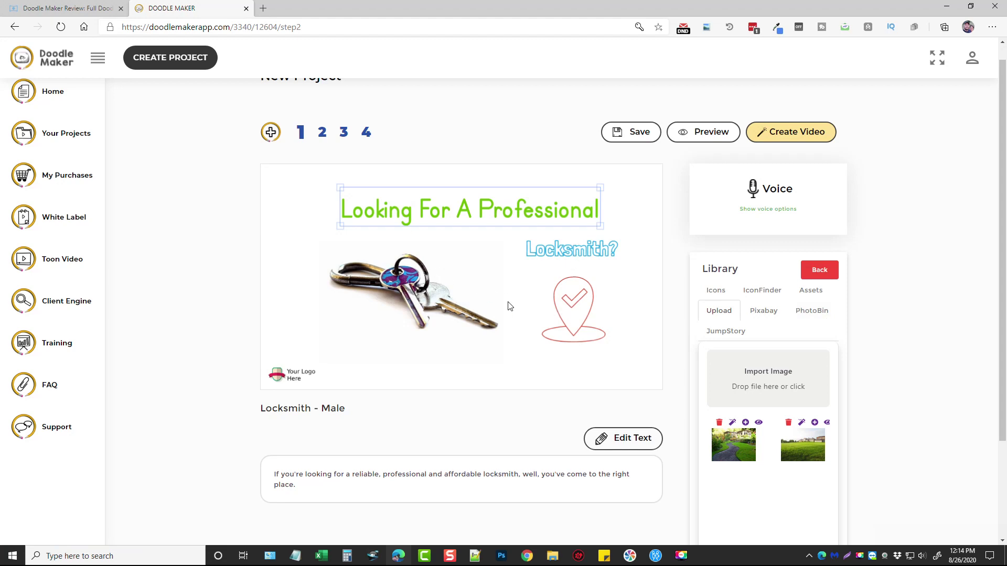
{"action": "left_click", "coordinate": [715, 290]}
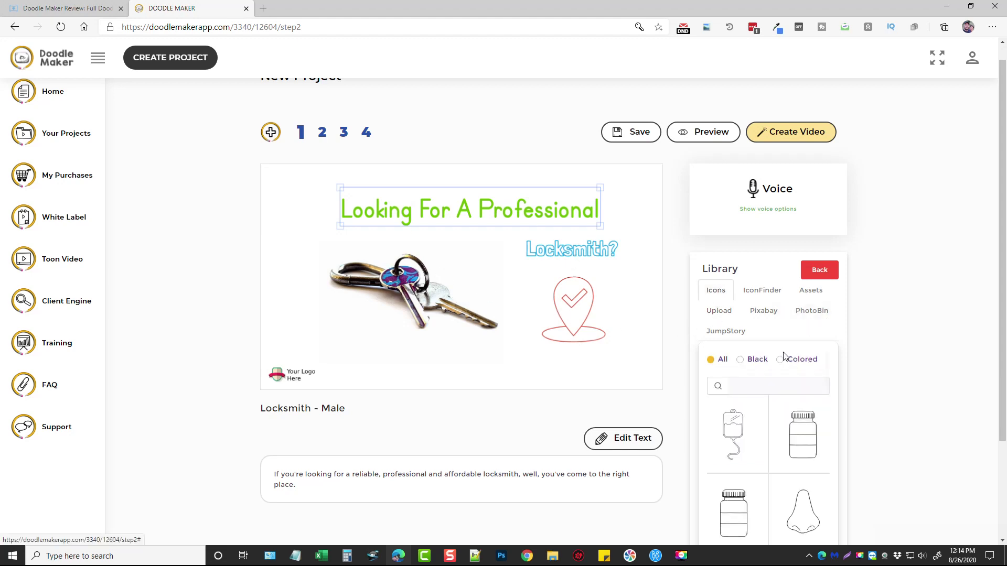
{"action": "scroll", "coordinate": [912, 396], "scroll_direction": "down", "scroll_amount": 3}
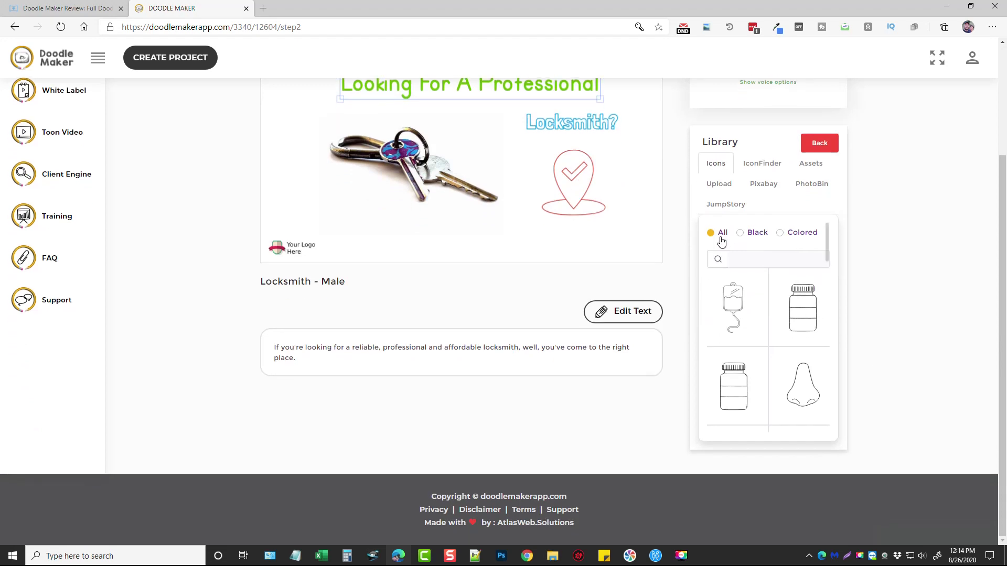
{"action": "scroll", "coordinate": [784, 346], "scroll_direction": "down", "scroll_amount": 10}
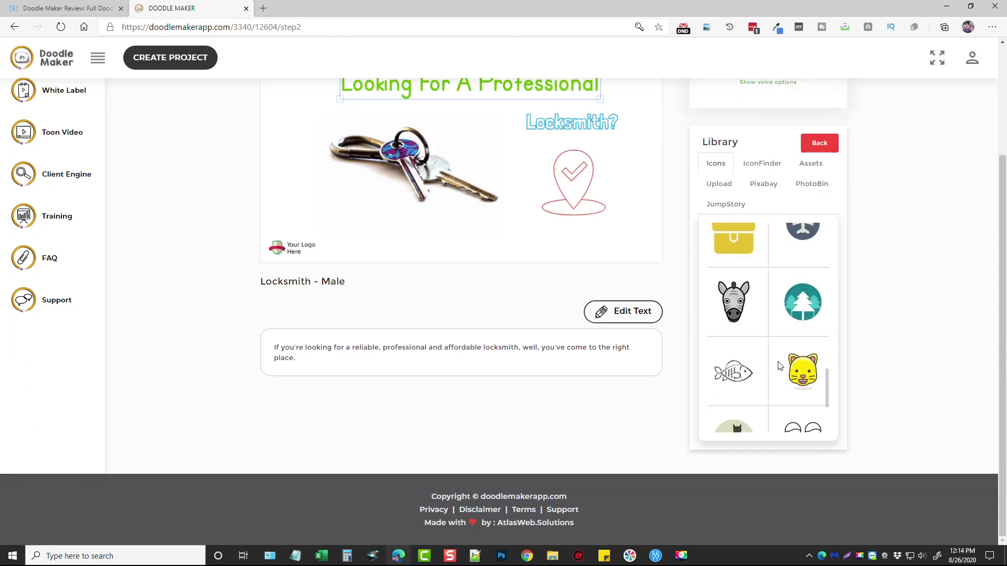
{"action": "scroll", "coordinate": [777, 363], "scroll_direction": "up", "scroll_amount": 5}
{"action": "scroll", "coordinate": [764, 204], "scroll_direction": "up", "scroll_amount": 3}
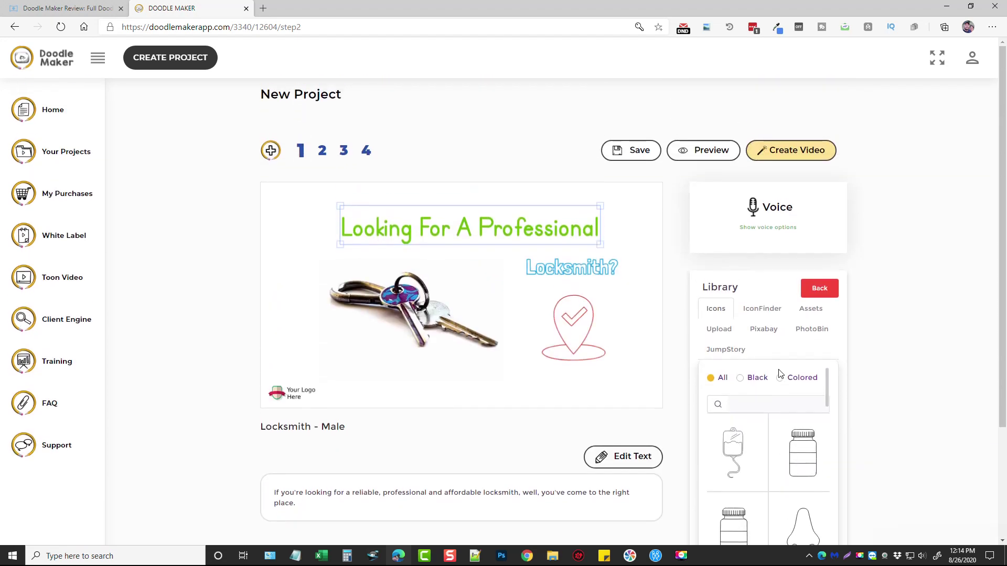
{"action": "left_click", "coordinate": [748, 383]}
{"action": "left_click", "coordinate": [780, 378]}
{"action": "scroll", "coordinate": [839, 383], "scroll_direction": "down", "scroll_amount": 2}
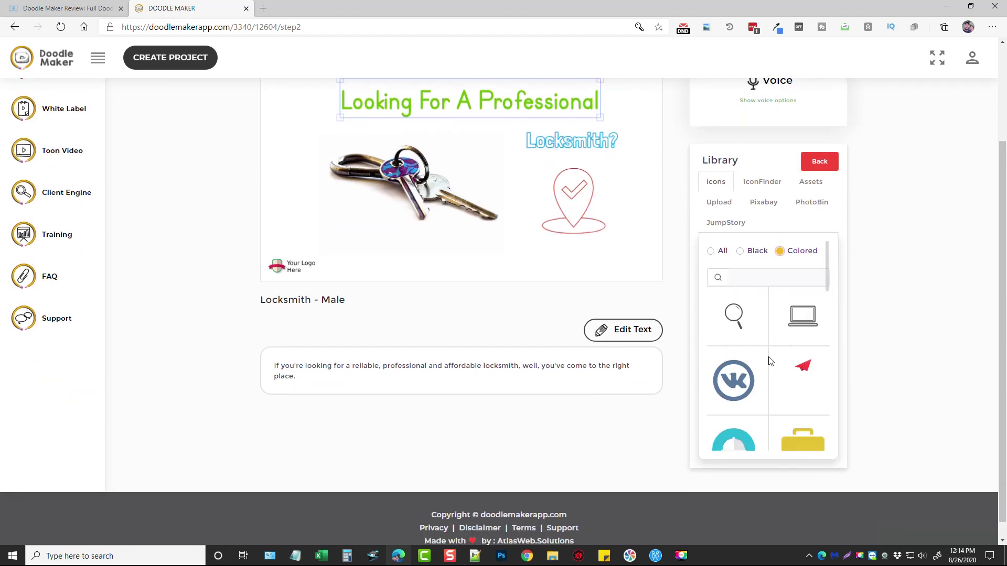
{"action": "scroll", "coordinate": [769, 362], "scroll_direction": "down", "scroll_amount": 3}
{"action": "scroll", "coordinate": [772, 366], "scroll_direction": "up", "scroll_amount": 3}
{"action": "scroll", "coordinate": [772, 367], "scroll_direction": "up", "scroll_amount": 2}
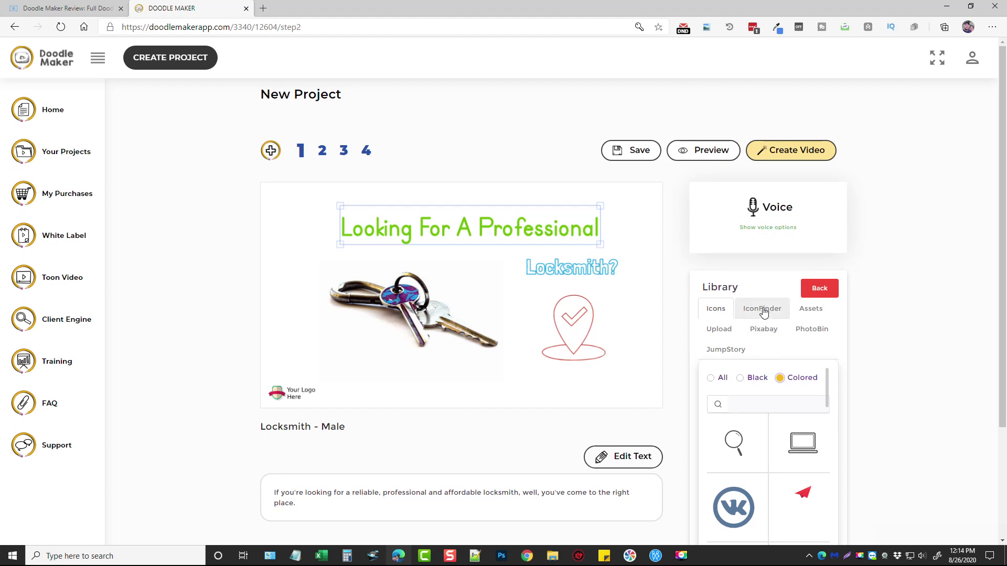
Browse IconFinder and the character assets, then show the uploaded images.
{"action": "left_click", "coordinate": [765, 311]}
{"action": "left_click", "coordinate": [775, 382]}
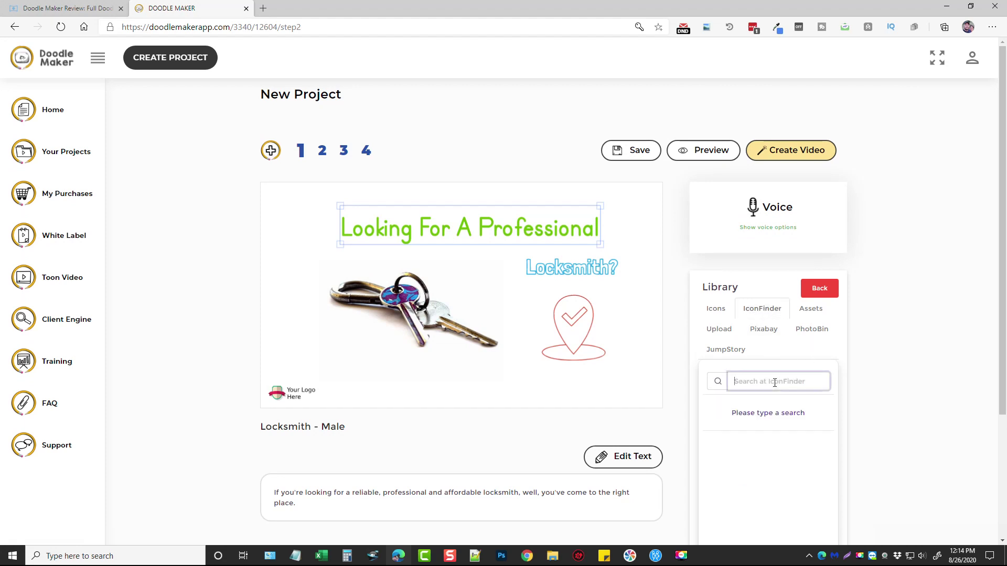
{"action": "left_click", "coordinate": [807, 309]}
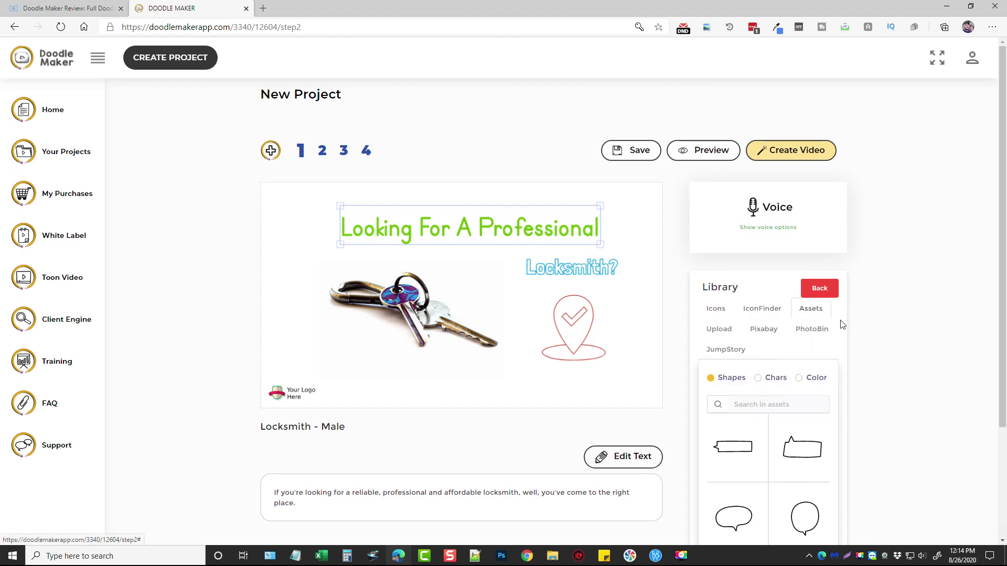
{"action": "left_click", "coordinate": [758, 379]}
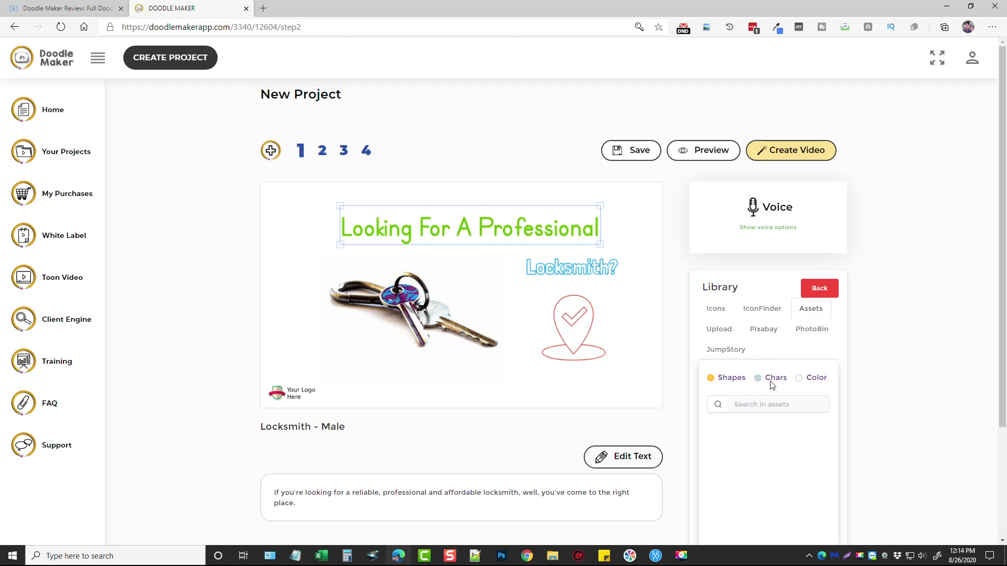
{"action": "scroll", "coordinate": [807, 404], "scroll_direction": "down", "scroll_amount": 5}
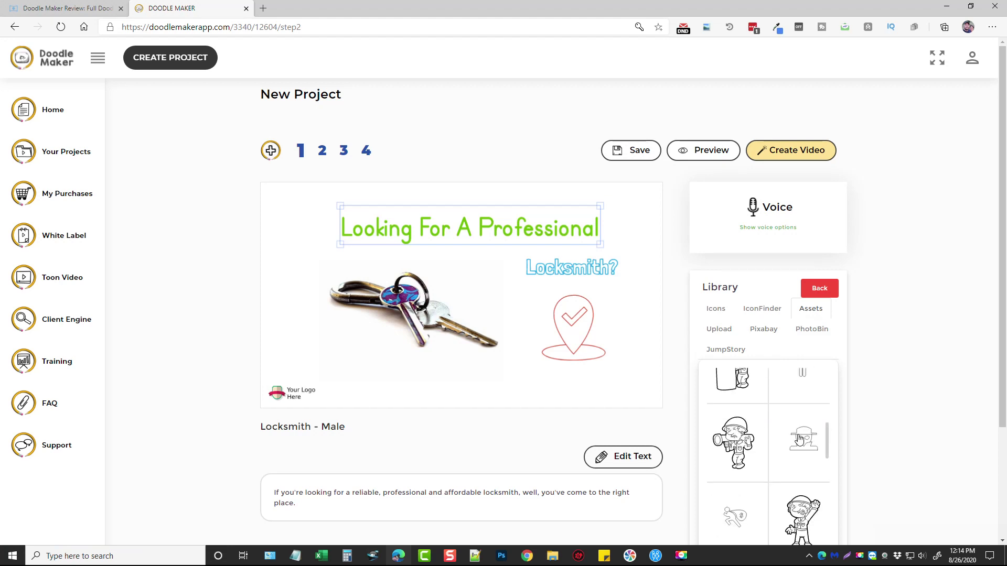
{"action": "scroll", "coordinate": [787, 406], "scroll_direction": "up", "scroll_amount": 5}
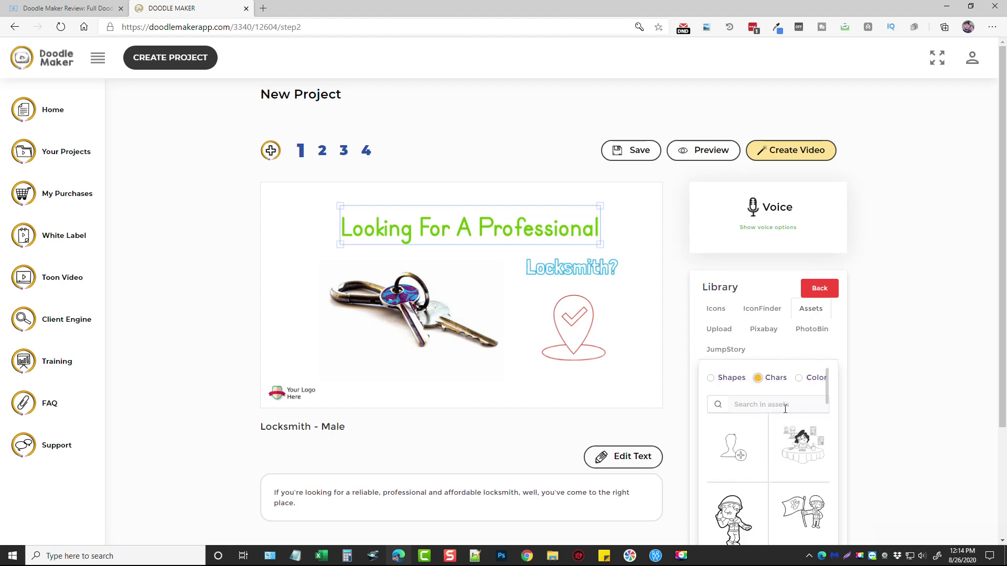
{"action": "scroll", "coordinate": [794, 462], "scroll_direction": "down", "scroll_amount": 3}
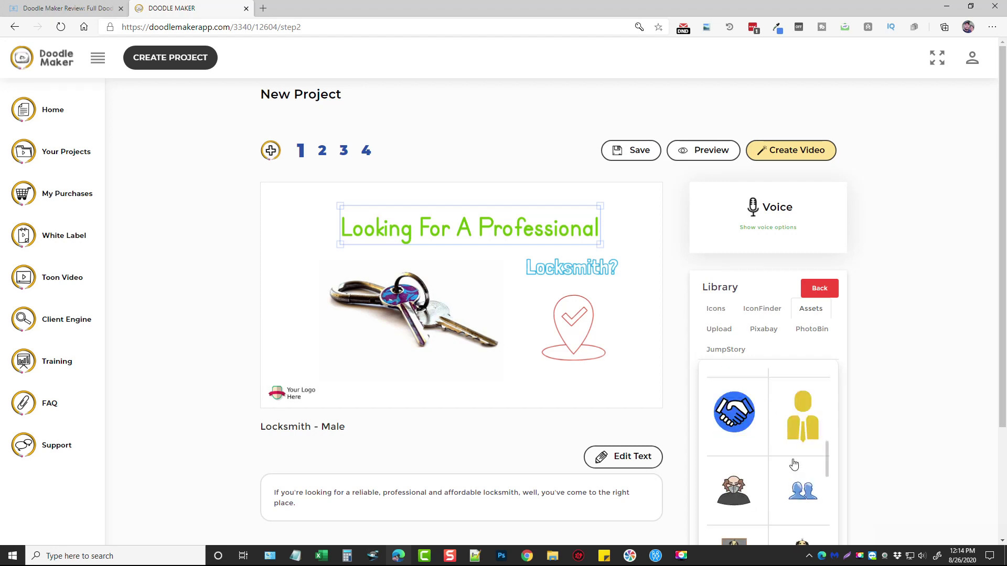
{"action": "scroll", "coordinate": [793, 464], "scroll_direction": "up", "scroll_amount": 3}
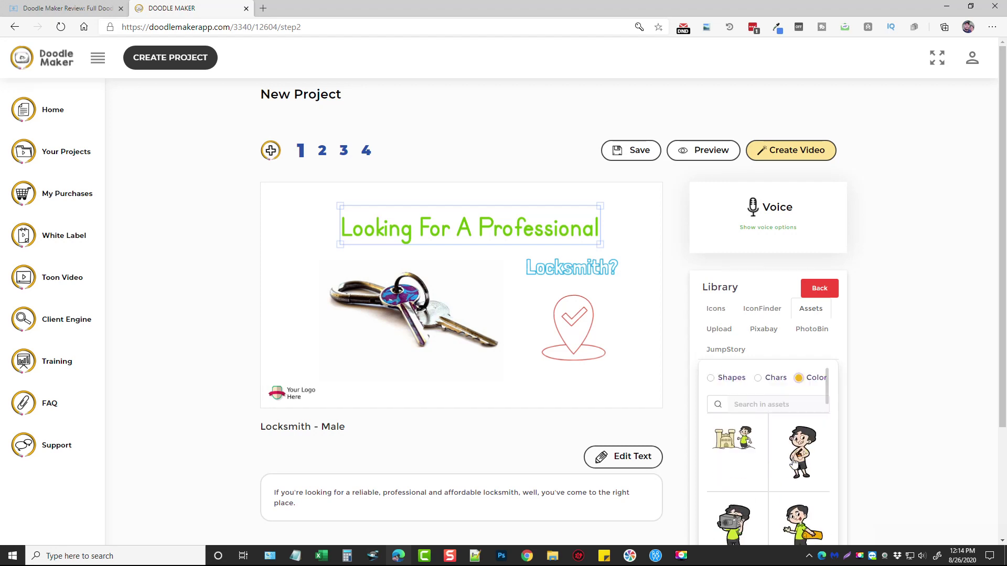
{"action": "left_click", "coordinate": [719, 329]}
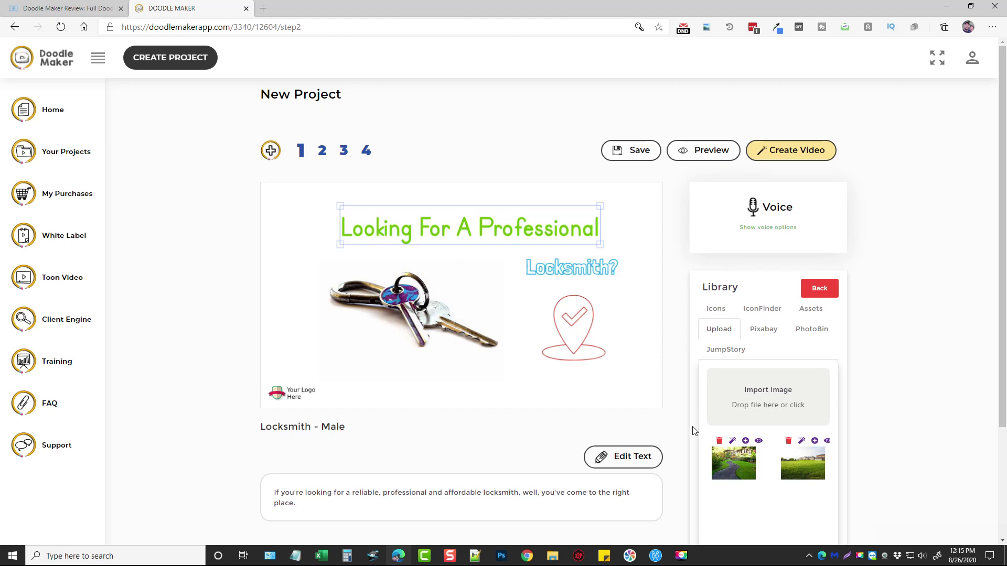
Add the garden-path photo, shrink it into the top-left corner, then delete it.
{"action": "left_click", "coordinate": [746, 441]}
{"action": "left_click_drag", "start_coordinate": [384, 271], "coordinate": [431, 294]}
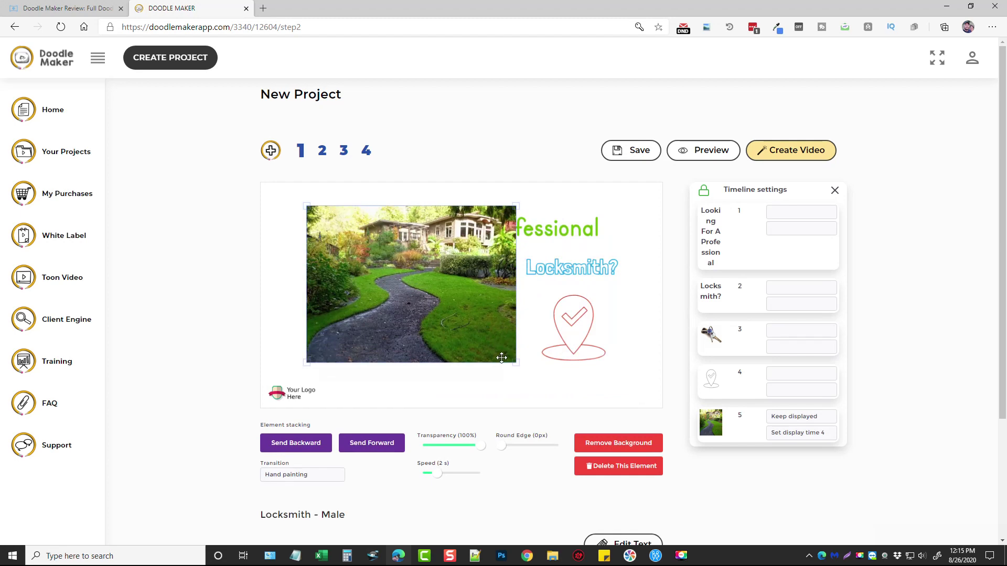
{"action": "left_click_drag", "start_coordinate": [516, 363], "coordinate": [428, 313]}
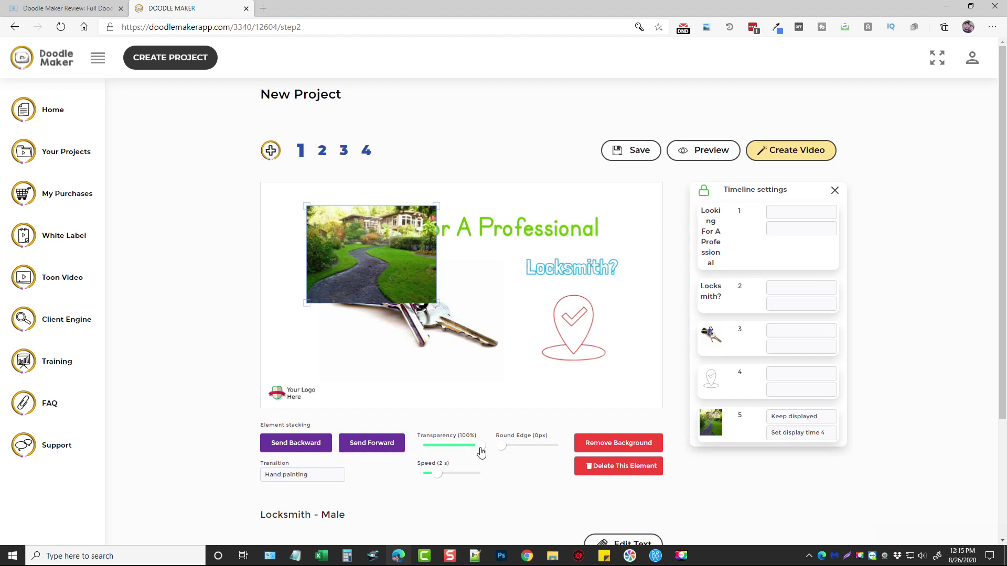
{"action": "mouse_move", "coordinate": [503, 451]}
{"action": "left_mouse_down"}
{"action": "mouse_move", "coordinate": [557, 451]}
{"action": "mouse_move", "coordinate": [500, 451]}
{"action": "left_mouse_up"}
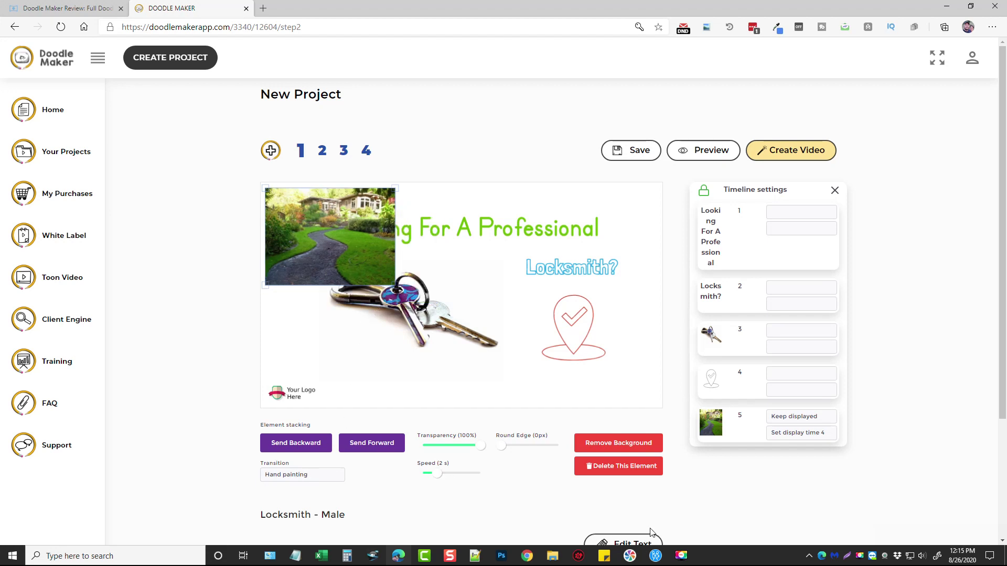
{"action": "left_click", "coordinate": [620, 467]}
Select the keys, pin, Locksmith? text and title elements in turn.
{"action": "left_click", "coordinate": [407, 307]}
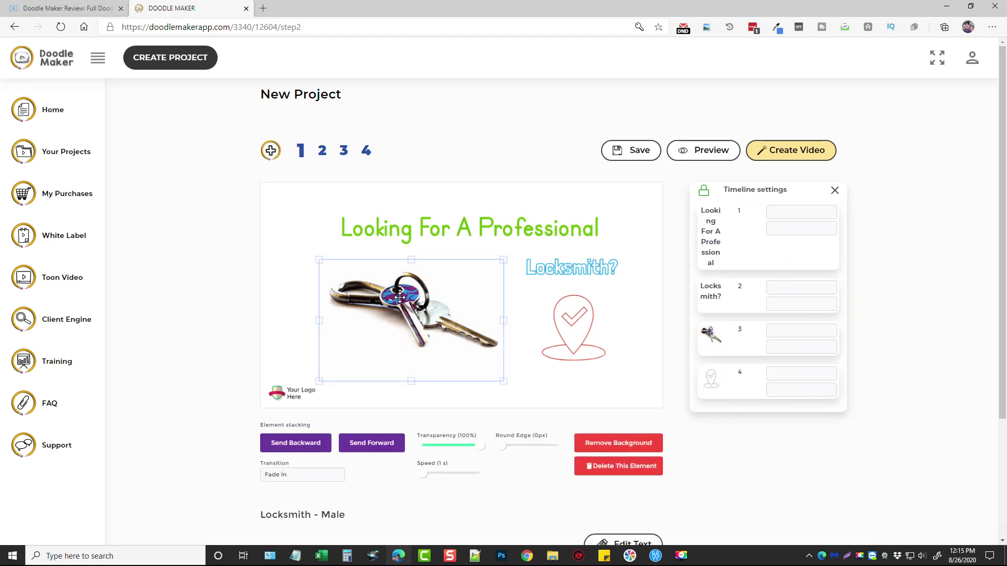
{"action": "left_click", "coordinate": [561, 323]}
{"action": "left_click", "coordinate": [547, 268]}
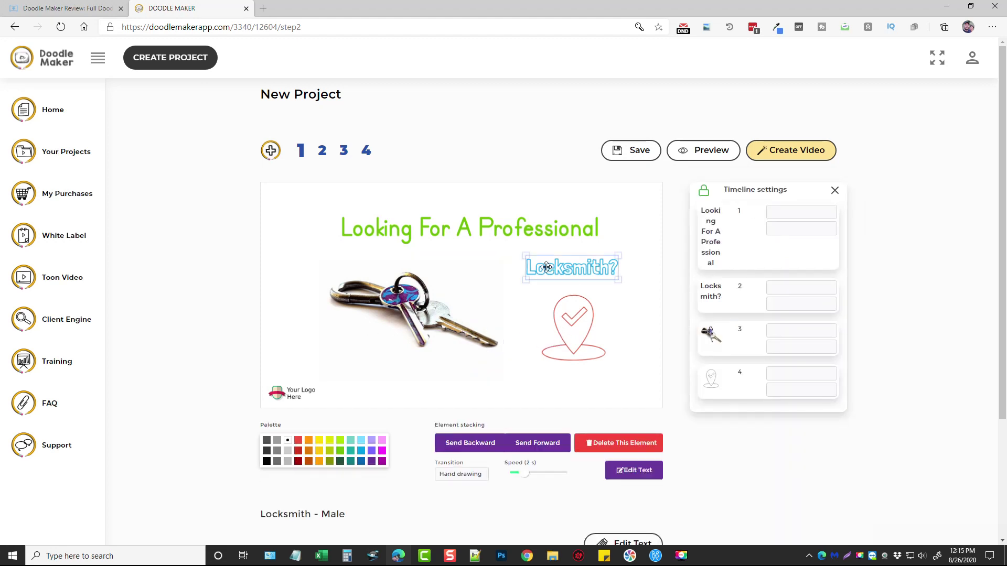
{"action": "left_click", "coordinate": [535, 233]}
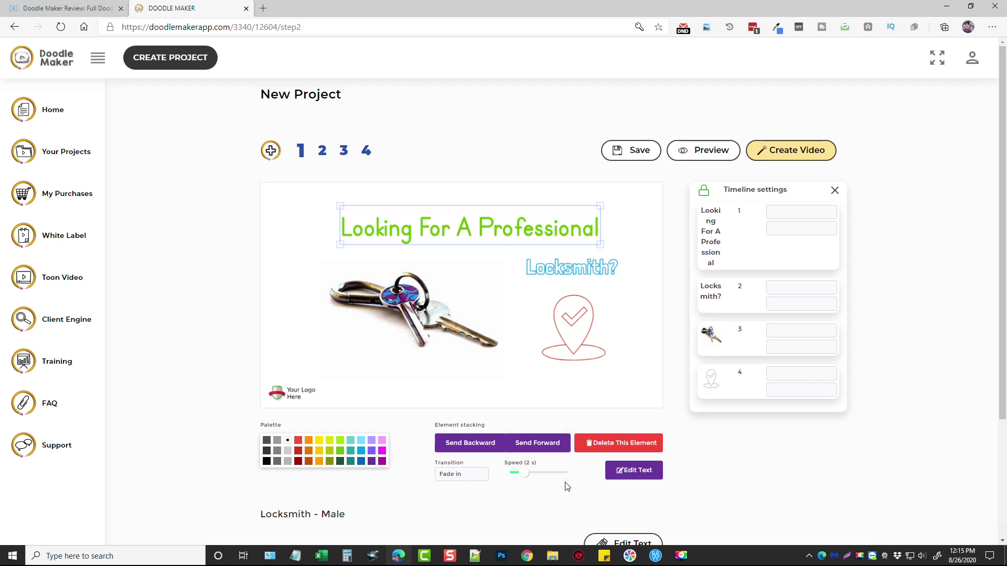
Keep Fade in as the title's transition and close the Timeline settings.
{"action": "left_click", "coordinate": [459, 474]}
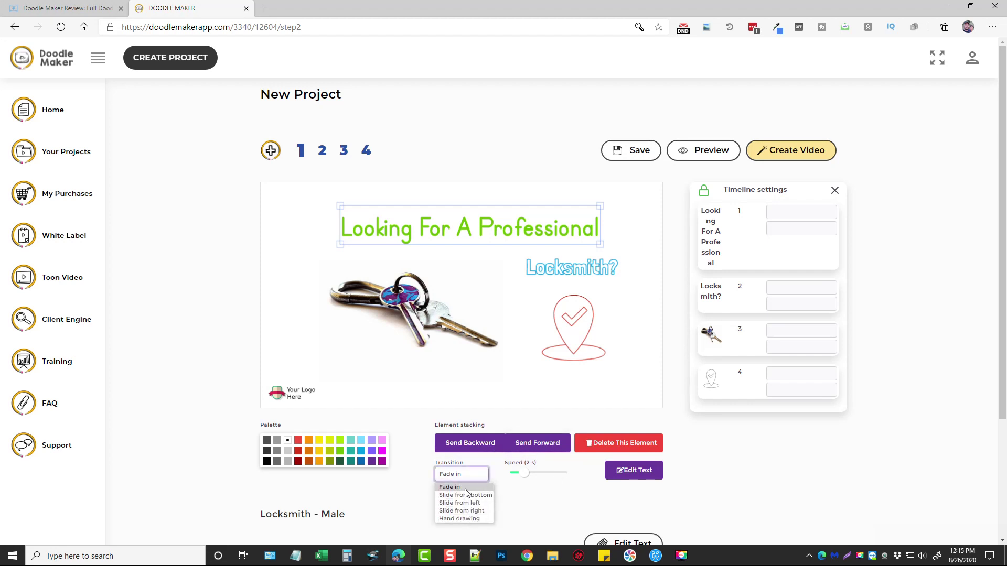
{"action": "left_click", "coordinate": [451, 487]}
{"action": "left_click", "coordinate": [739, 497]}
{"action": "scroll", "coordinate": [558, 486], "scroll_direction": "down", "scroll_amount": 3}
{"action": "scroll", "coordinate": [555, 449], "scroll_direction": "up", "scroll_amount": 3}
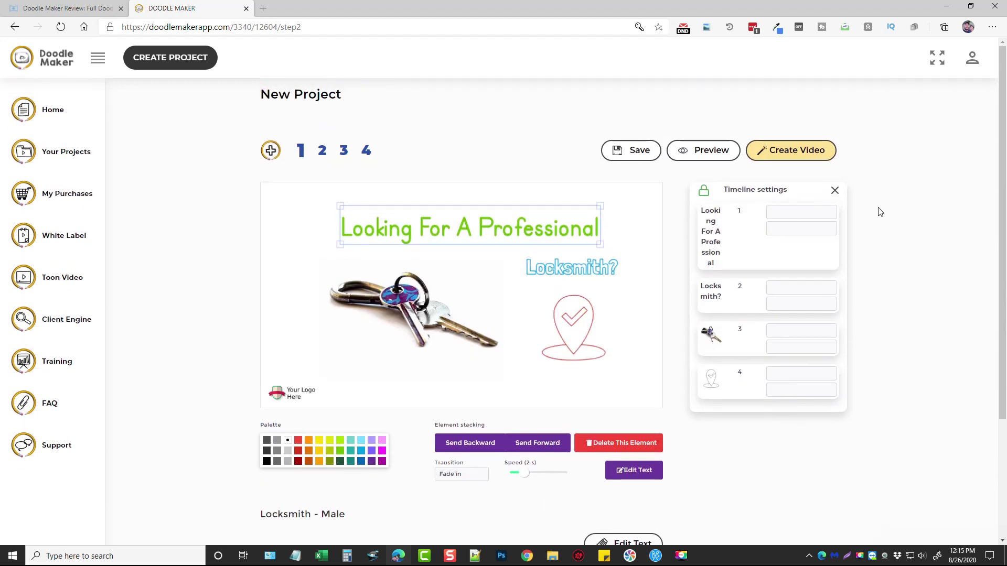
{"action": "left_click", "coordinate": [835, 192]}
Look at the text-insert dialog and hand style choices without changing anything.
{"action": "scroll", "coordinate": [940, 341], "scroll_direction": "down", "scroll_amount": 2}
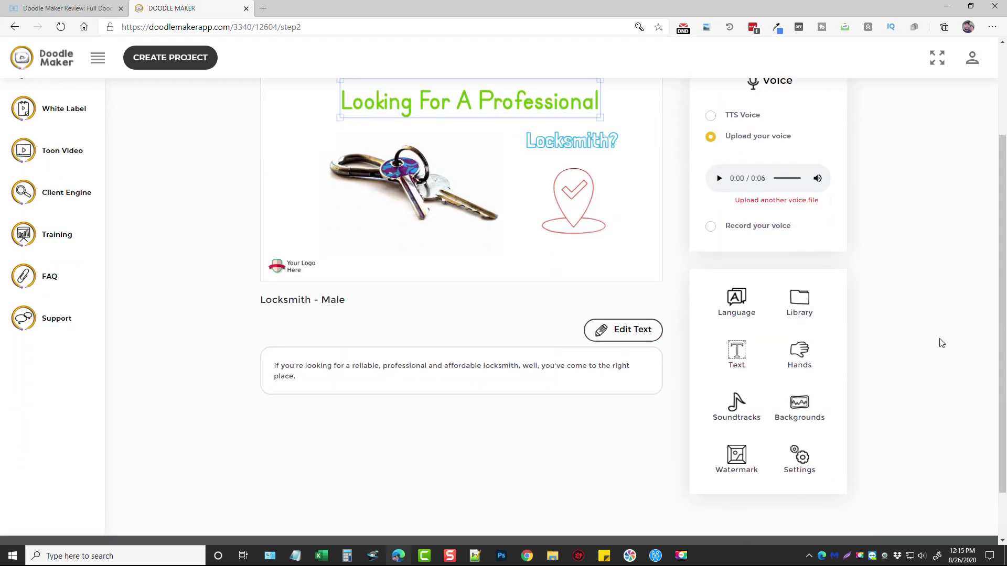
{"action": "left_click", "coordinate": [738, 353]}
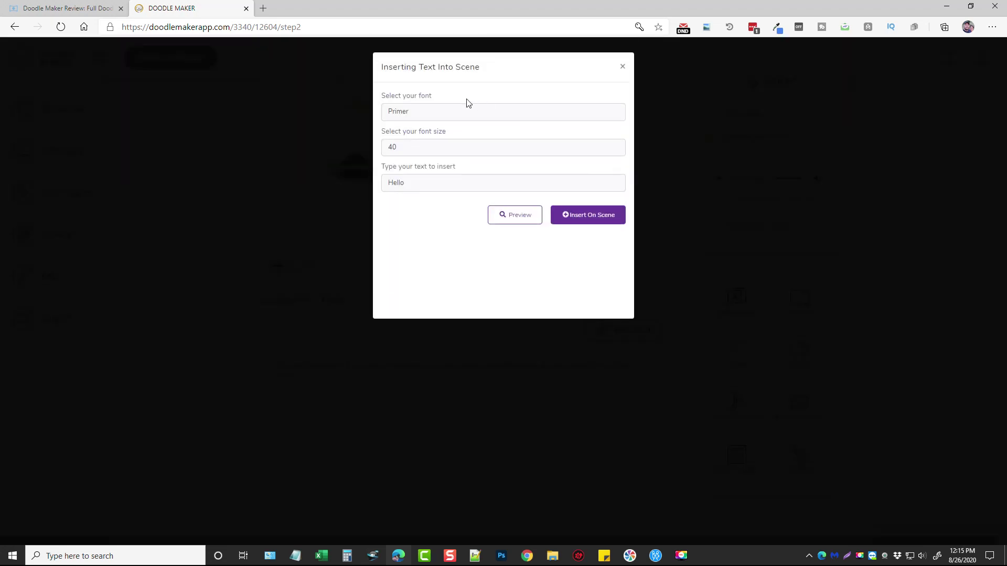
{"action": "left_click", "coordinate": [623, 66]}
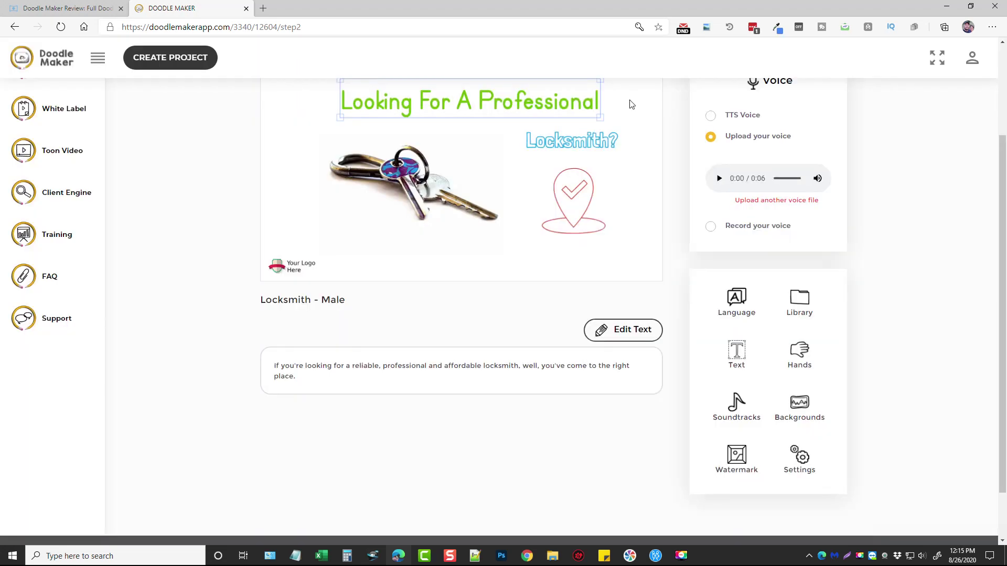
{"action": "scroll", "coordinate": [436, 220], "scroll_direction": "up", "scroll_amount": 2}
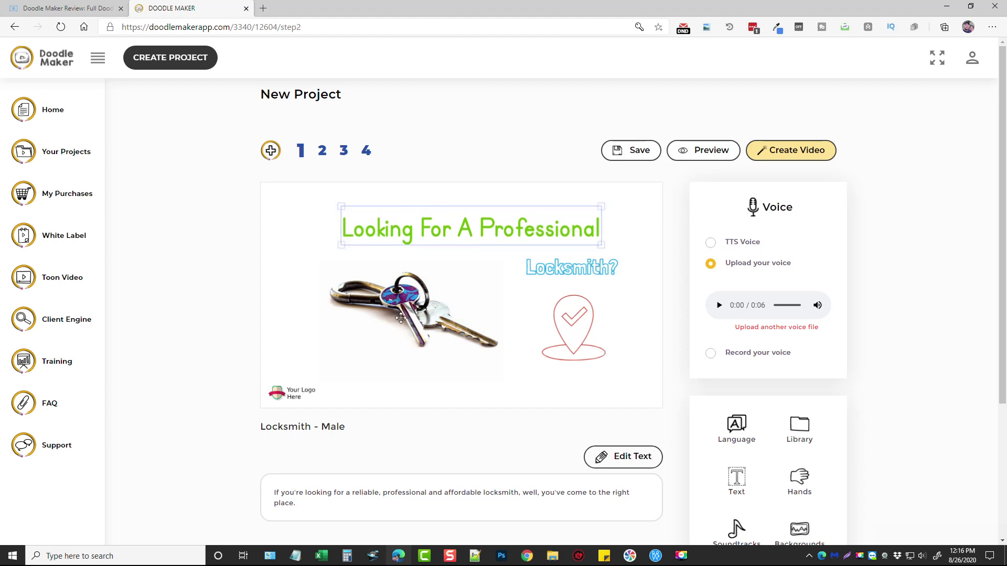
{"action": "scroll", "coordinate": [886, 379], "scroll_direction": "down", "scroll_amount": 2}
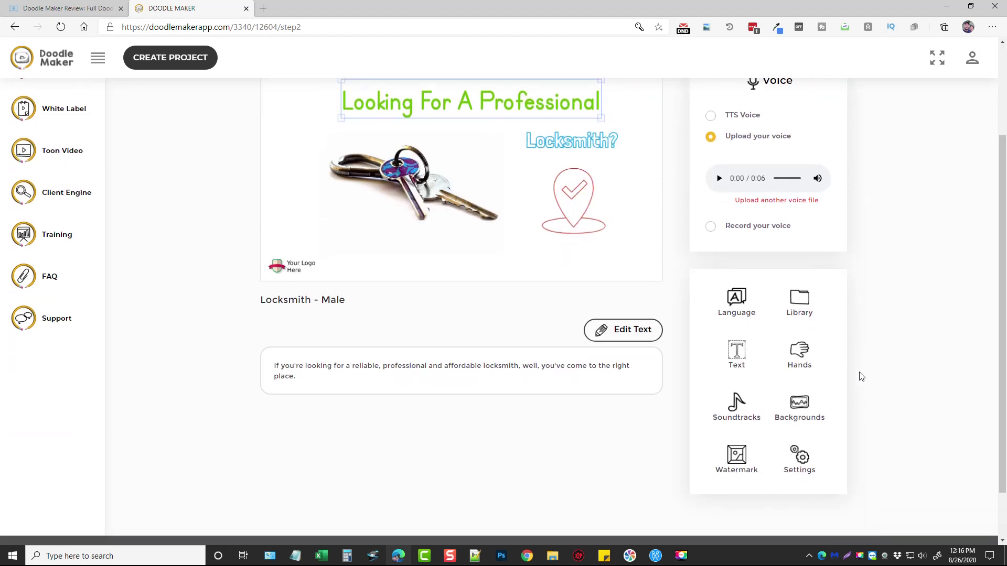
{"action": "left_click", "coordinate": [807, 358]}
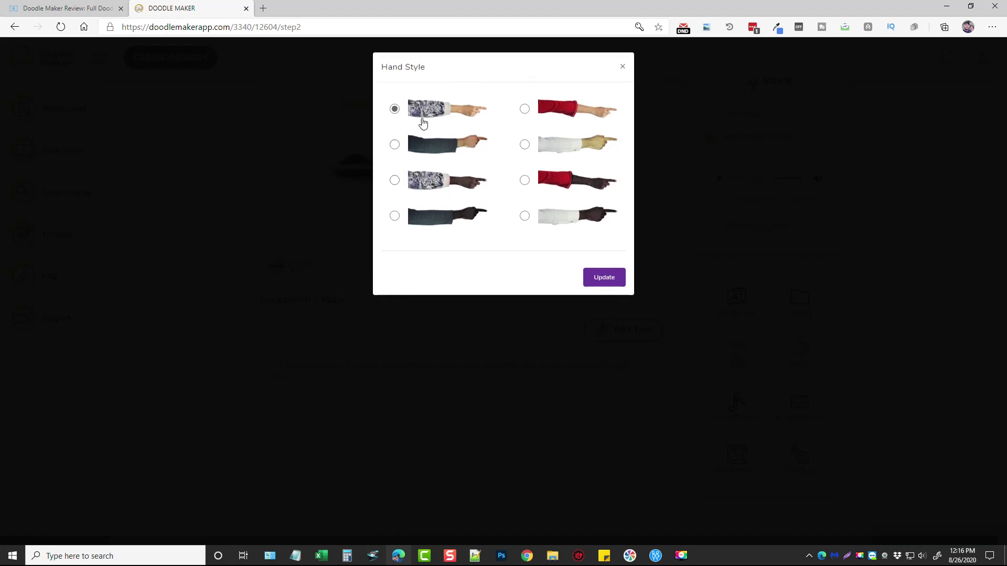
{"action": "left_click", "coordinate": [866, 277]}
{"action": "scroll", "coordinate": [866, 276], "scroll_direction": "down", "scroll_amount": 1}
Pick the Inspire soundtrack, preview it, and apply it with Update.
{"action": "left_click", "coordinate": [737, 344]}
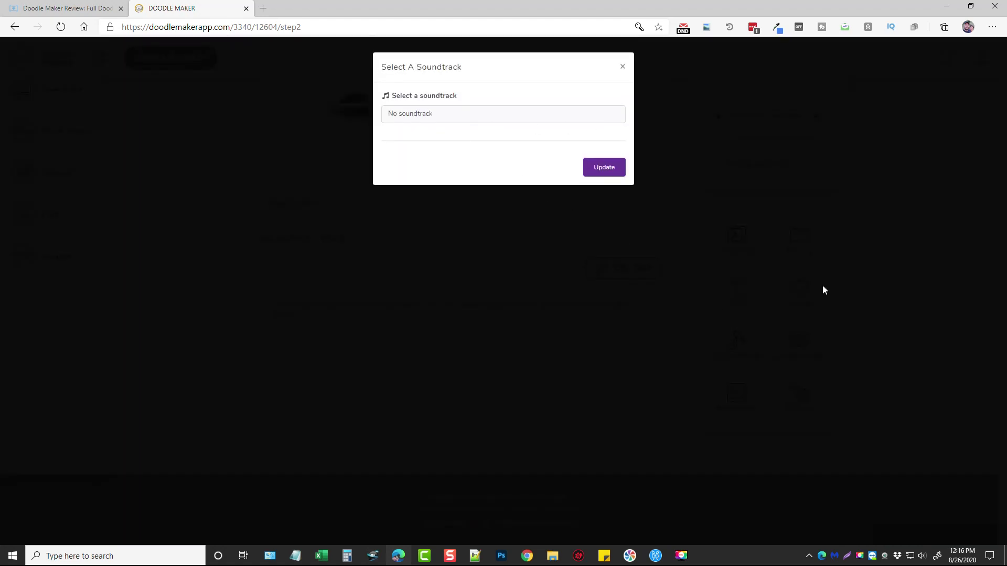
{"action": "left_click", "coordinate": [435, 115]}
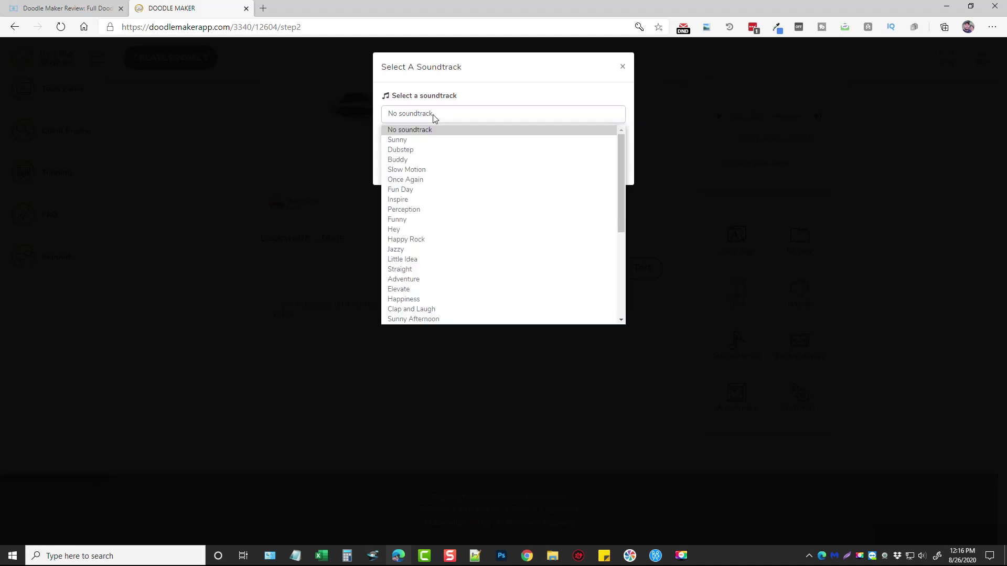
{"action": "left_click", "coordinate": [441, 198]}
{"action": "left_click", "coordinate": [394, 146]}
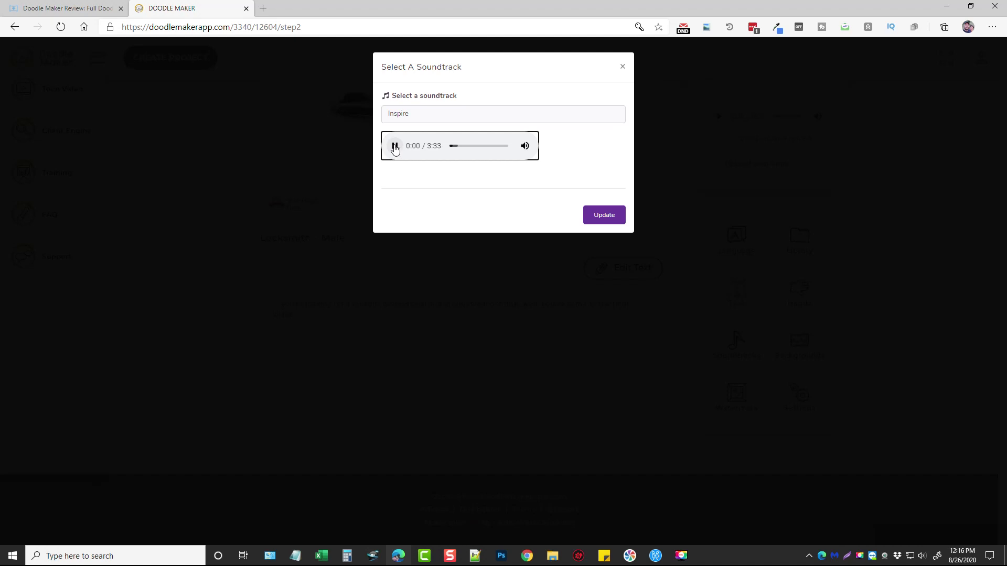
{"action": "left_click", "coordinate": [598, 217]}
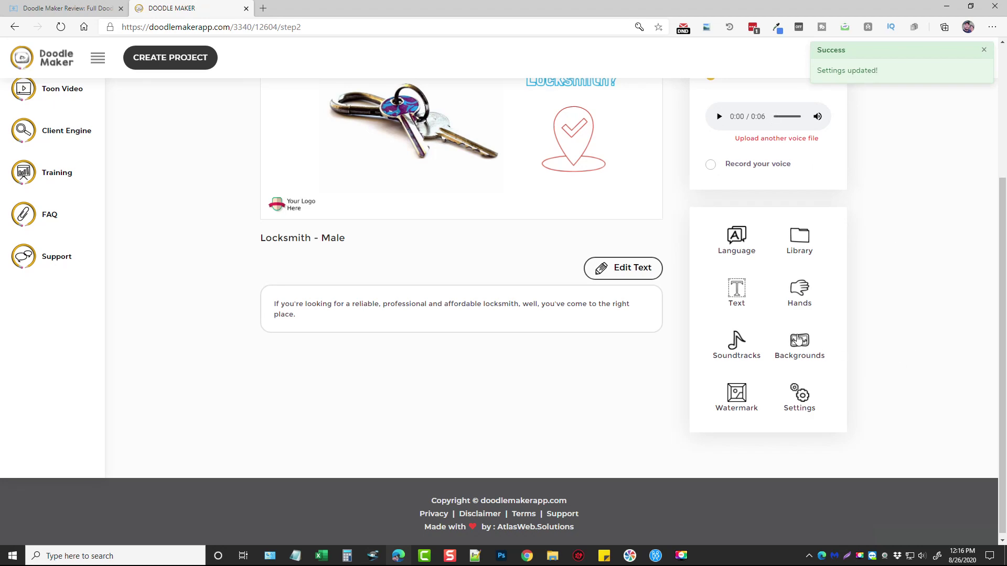
Set the scene background to Glass after briefly trying Black.
{"action": "left_click", "coordinate": [799, 341]}
{"action": "left_click", "coordinate": [708, 373]}
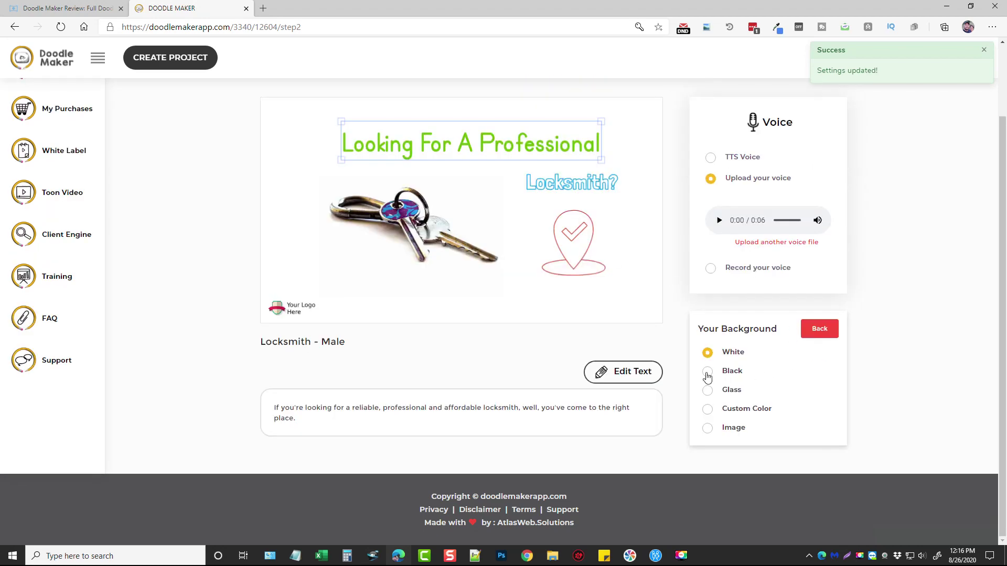
{"action": "left_click", "coordinate": [709, 392]}
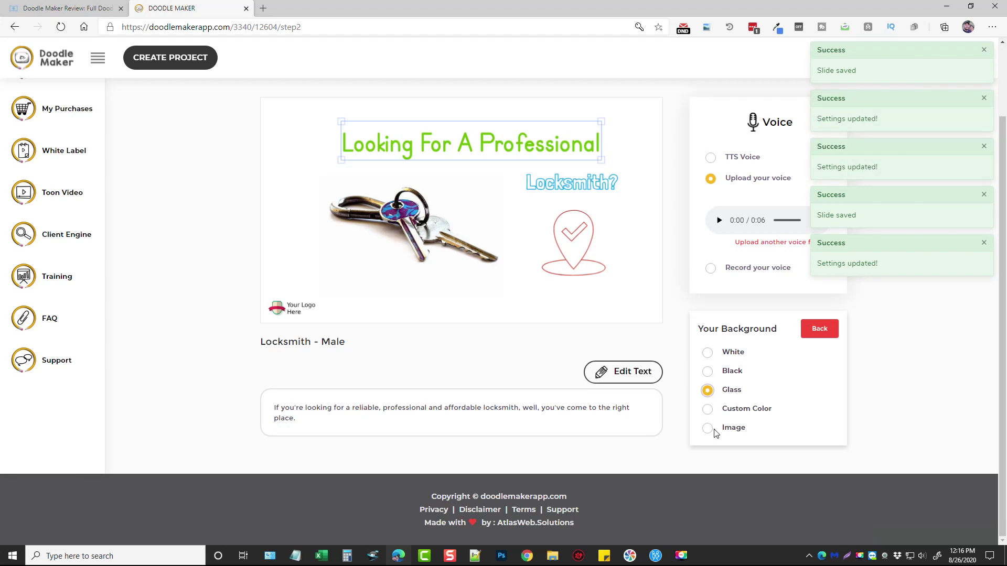
{"action": "left_click", "coordinate": [981, 245]}
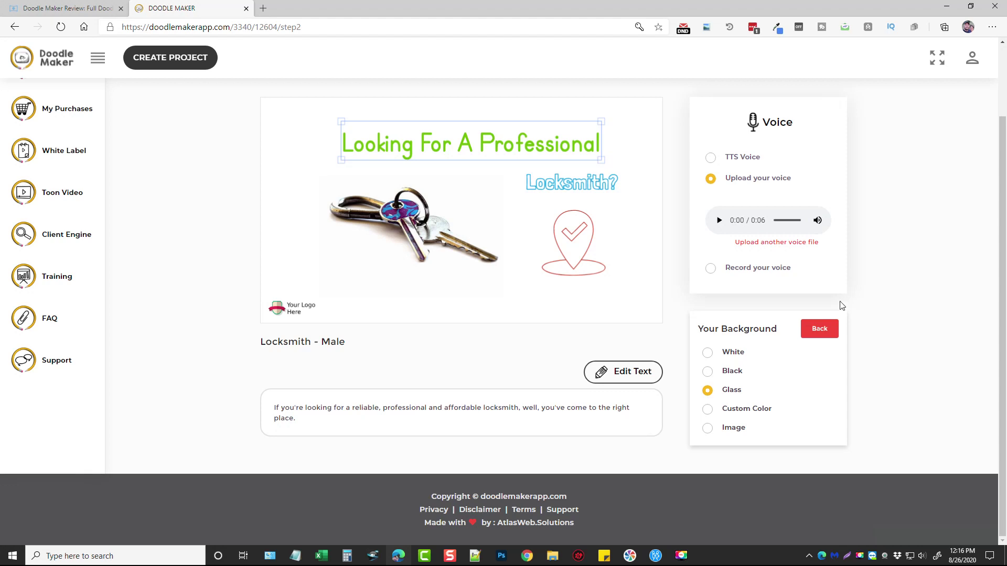
{"action": "left_click", "coordinate": [819, 333]}
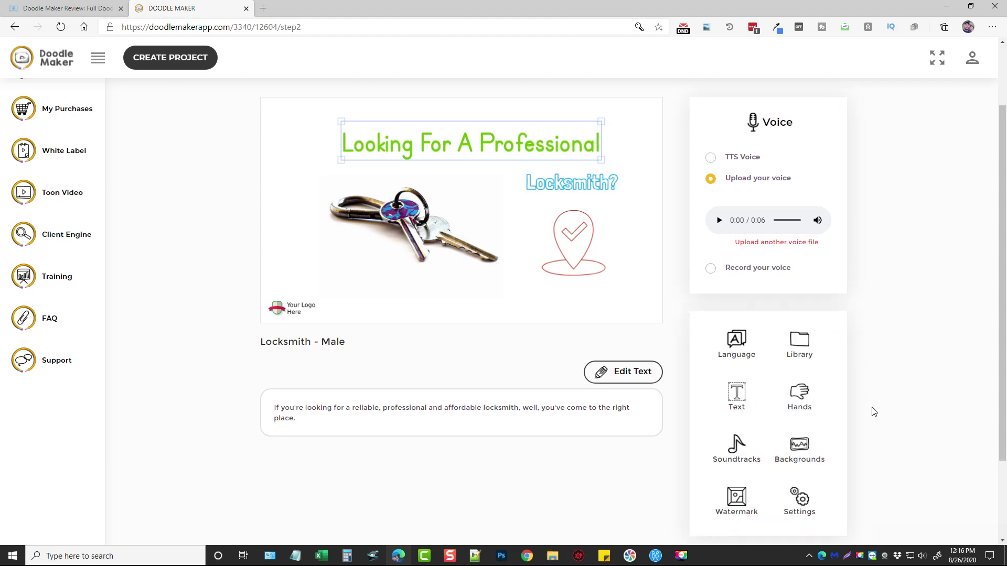
Check the watermark settings and project properties titled Locksmith - Male, leaving both unchanged.
{"action": "left_click", "coordinate": [737, 498]}
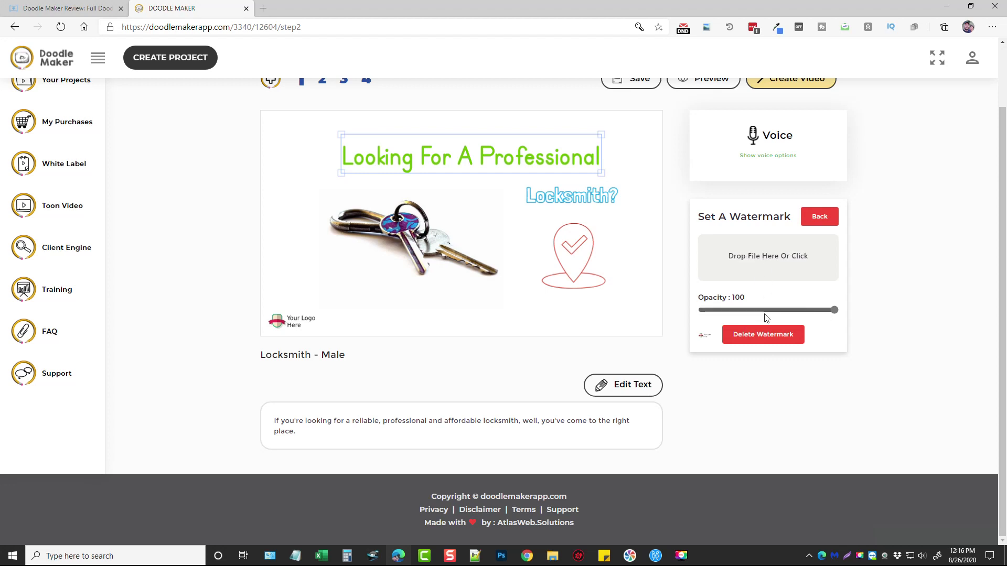
{"action": "left_click", "coordinate": [817, 220]}
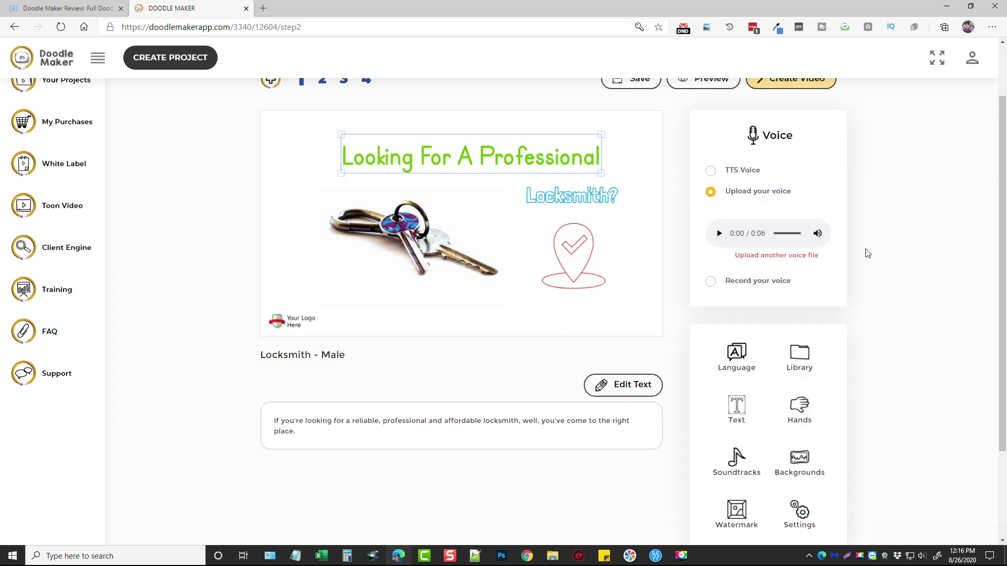
{"action": "left_click", "coordinate": [801, 509]}
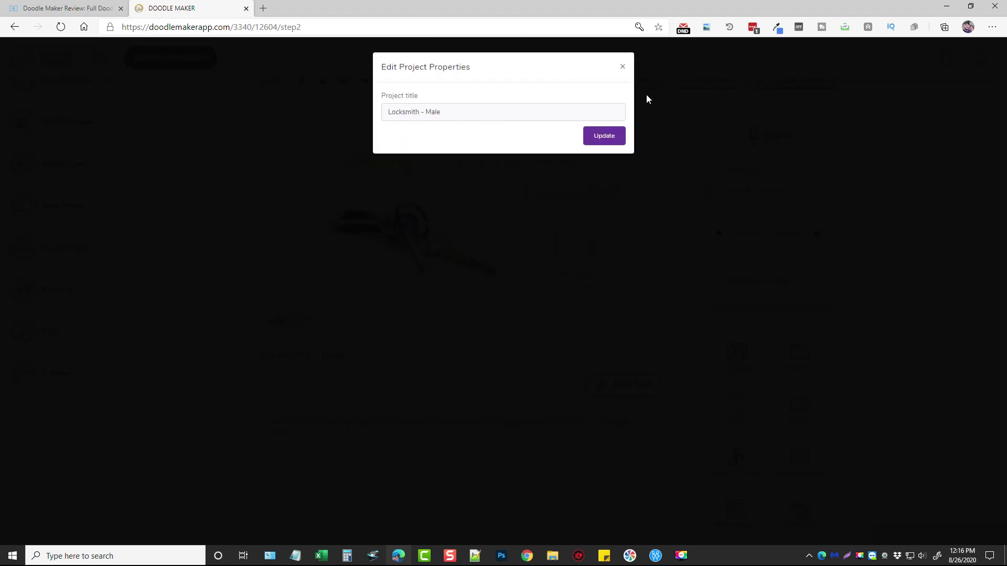
{"action": "left_click", "coordinate": [622, 67]}
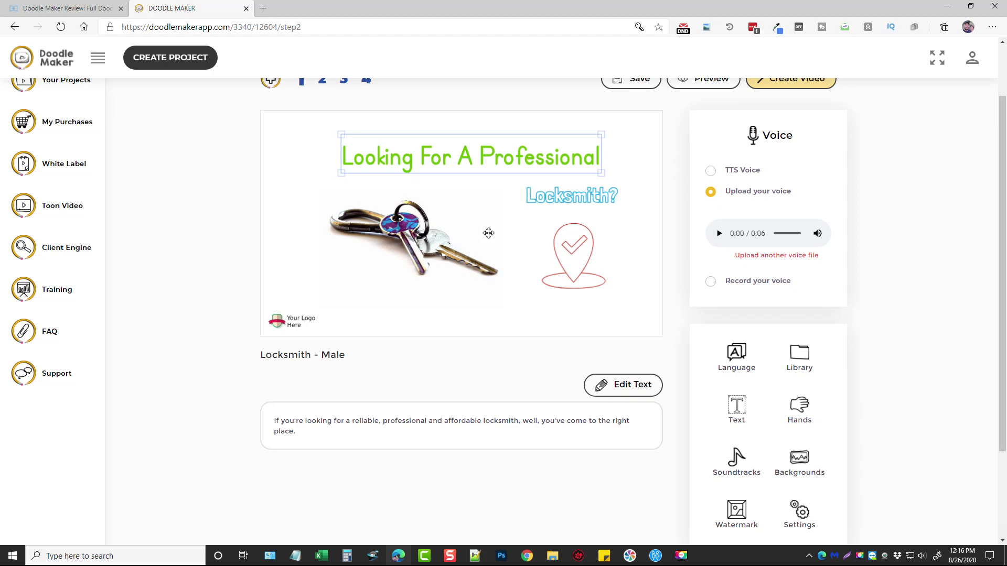
{"action": "scroll", "coordinate": [480, 251], "scroll_direction": "up", "scroll_amount": 1}
{"action": "left_click", "coordinate": [322, 152]}
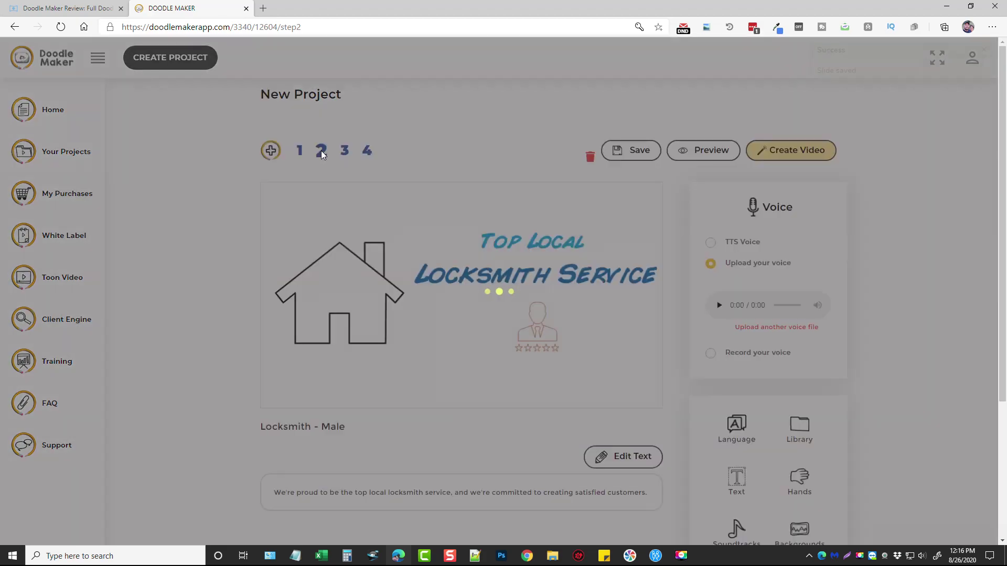
{"action": "left_click", "coordinate": [344, 151]}
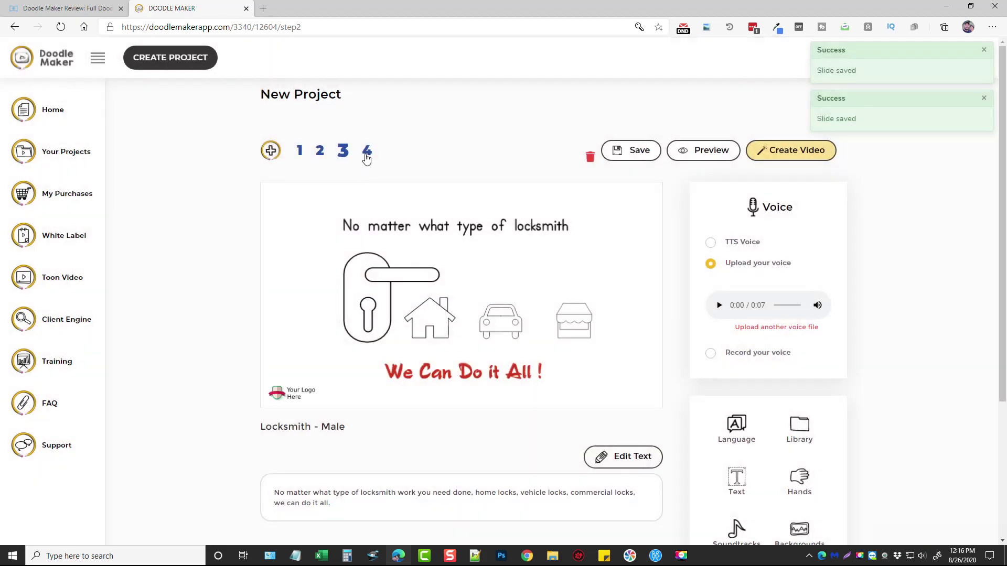
{"action": "left_click", "coordinate": [366, 152]}
{"action": "left_click", "coordinate": [300, 153]}
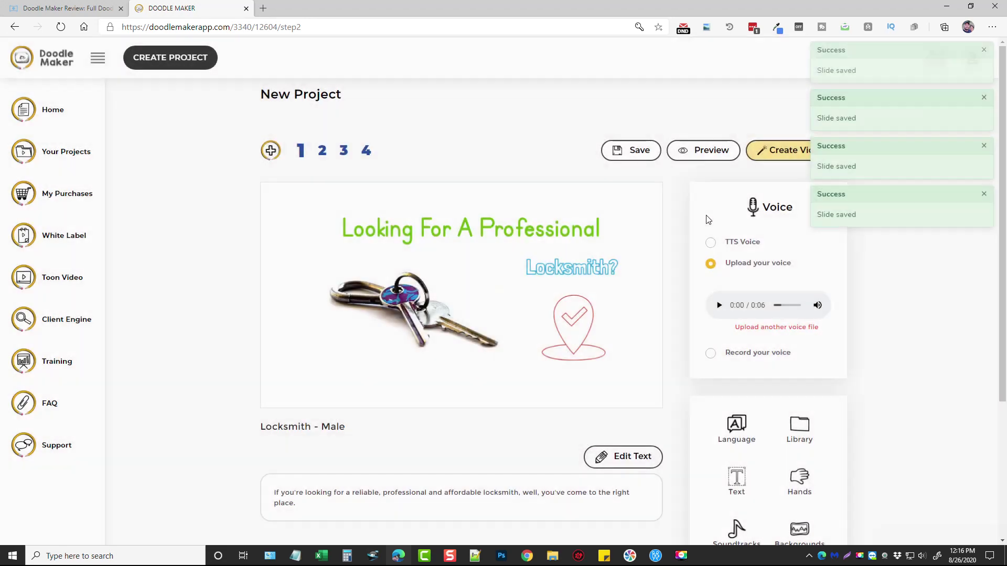
Preview the four locksmith slides, adjusting soundtrack and voice volume, then begin creating the 34.53-second video.
{"action": "left_click", "coordinate": [704, 152]}
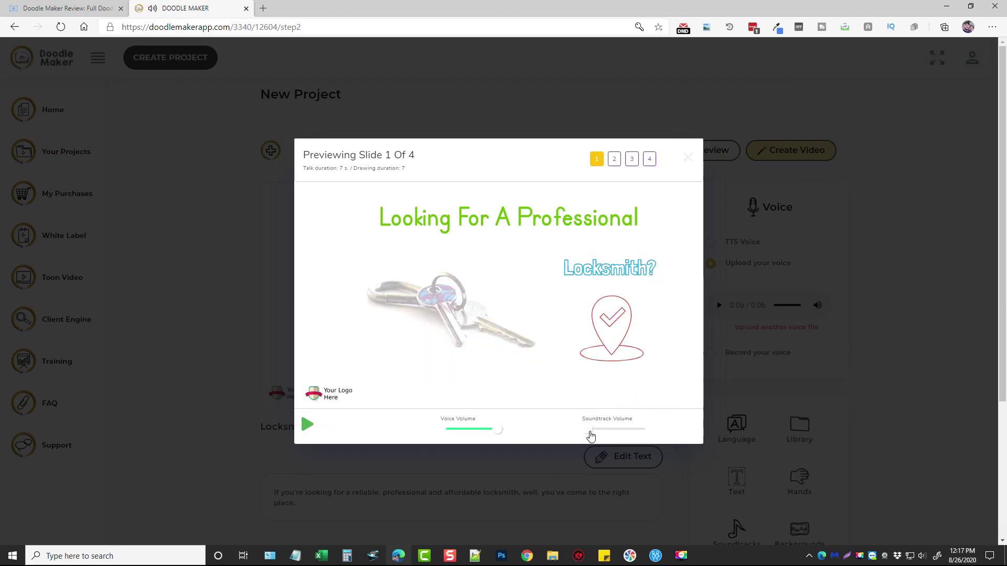
{"action": "mouse_move", "coordinate": [589, 432]}
{"action": "left_mouse_down"}
{"action": "mouse_move", "coordinate": [645, 434]}
{"action": "mouse_move", "coordinate": [590, 433]}
{"action": "left_mouse_up"}
{"action": "mouse_move", "coordinate": [496, 432]}
{"action": "left_mouse_down"}
{"action": "mouse_move", "coordinate": [458, 432]}
{"action": "mouse_move", "coordinate": [495, 436]}
{"action": "left_mouse_up"}
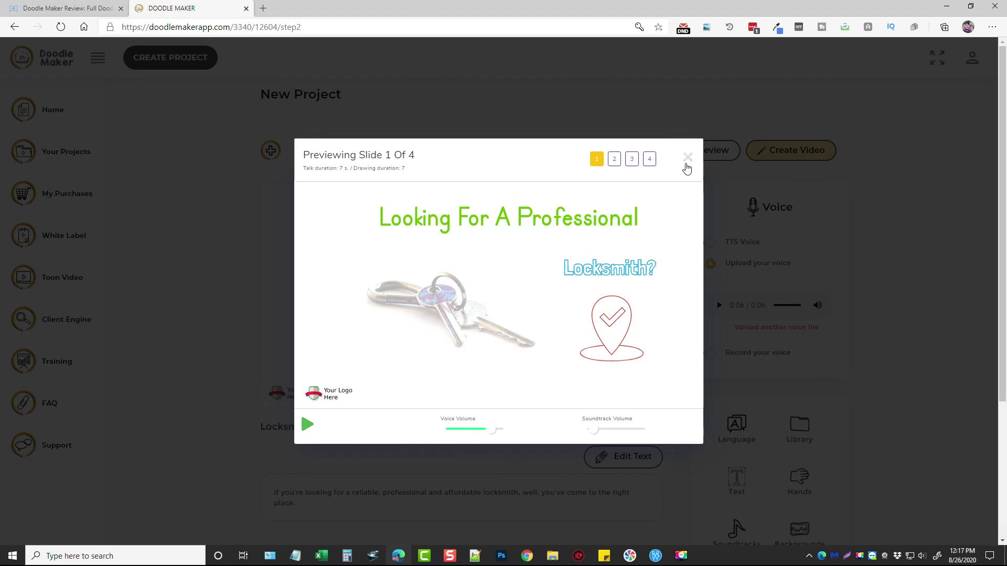
{"action": "left_click", "coordinate": [688, 157]}
{"action": "left_click", "coordinate": [780, 153]}
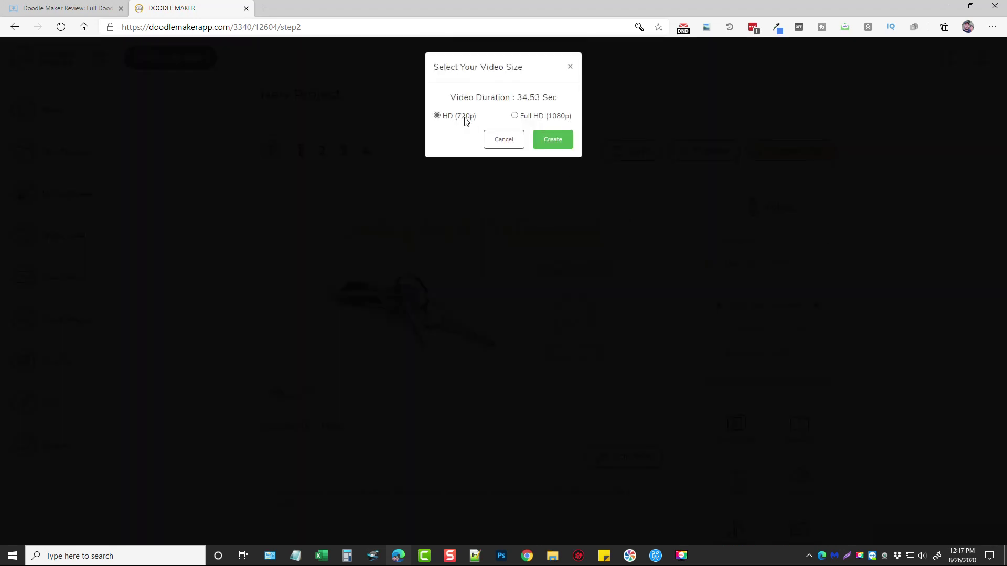
Render the locksmith video in HD 720p and start a new project from scratch.
{"action": "left_click", "coordinate": [556, 140]}
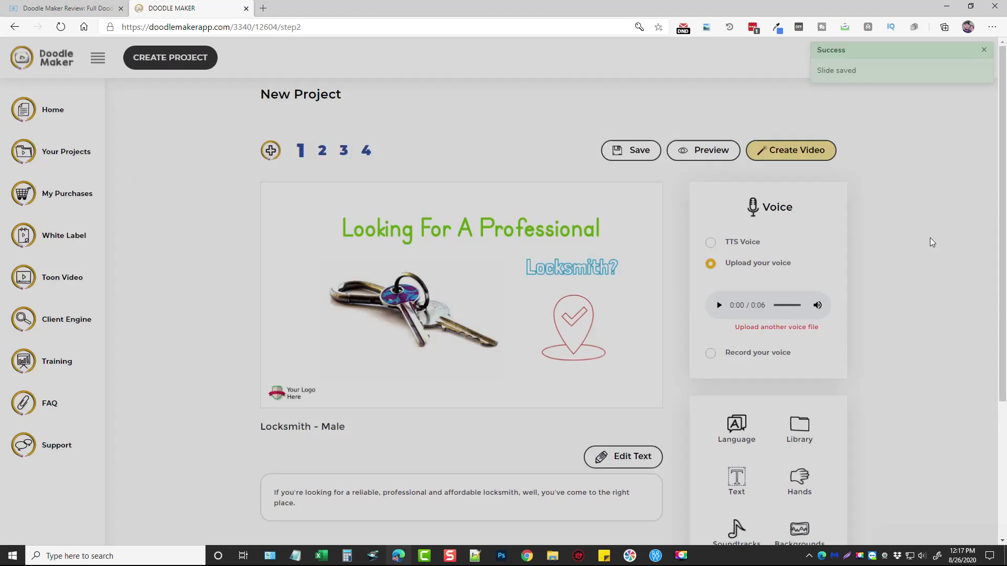
{"action": "left_click", "coordinate": [166, 60]}
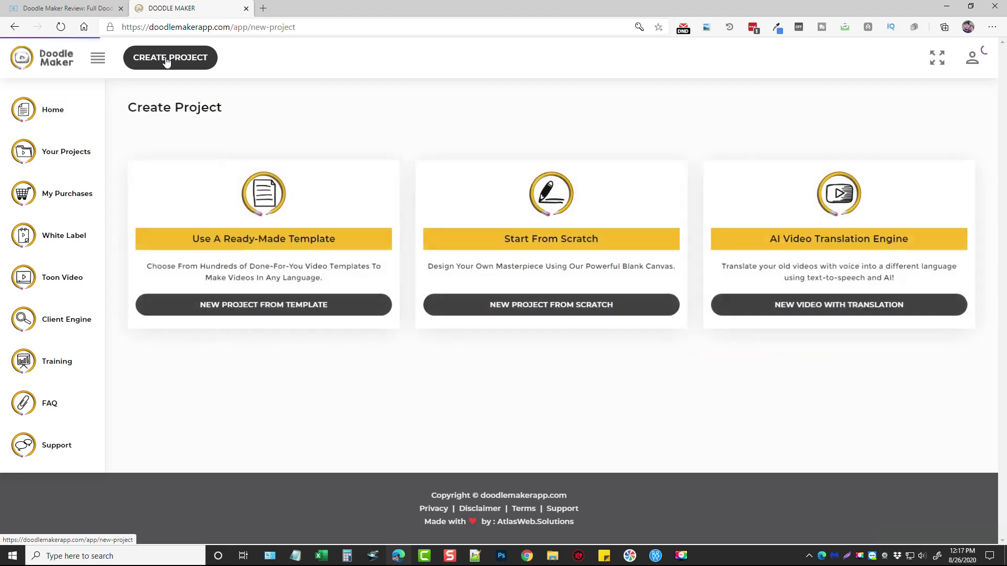
{"action": "left_click", "coordinate": [546, 306]}
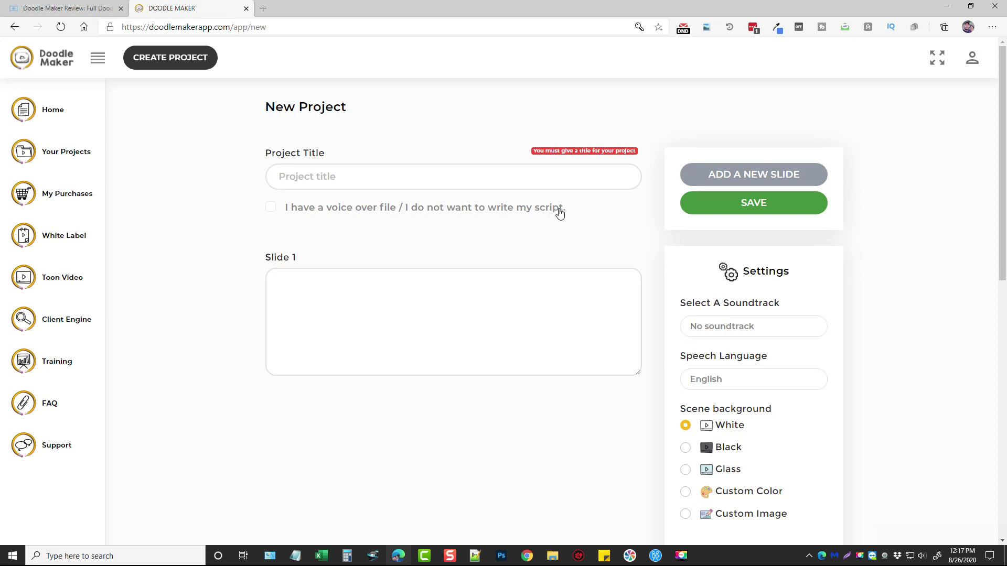
Toggle the voice-over file option on and back off, then begin the Slide 1 script.
{"action": "left_click", "coordinate": [271, 209]}
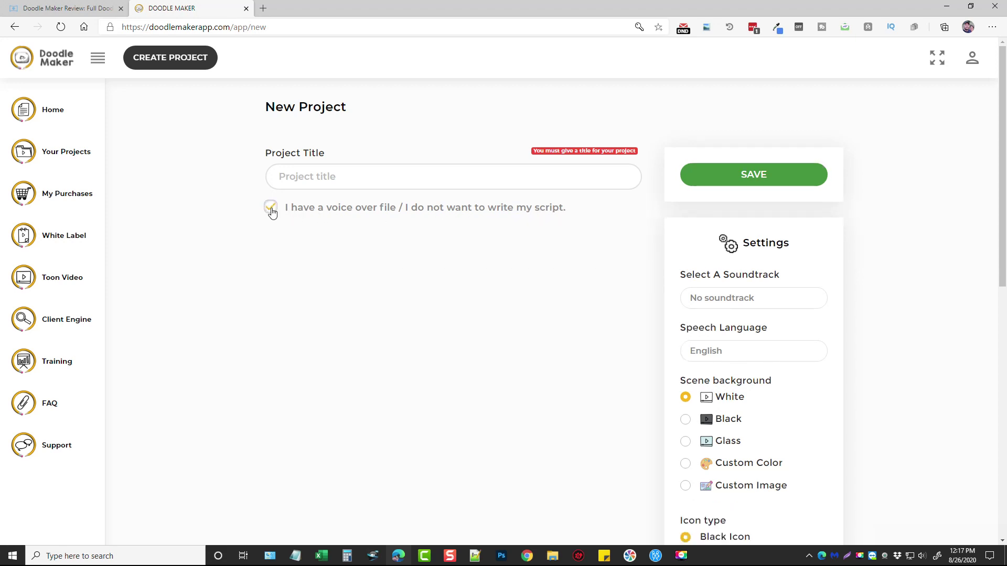
{"action": "left_click", "coordinate": [271, 208]}
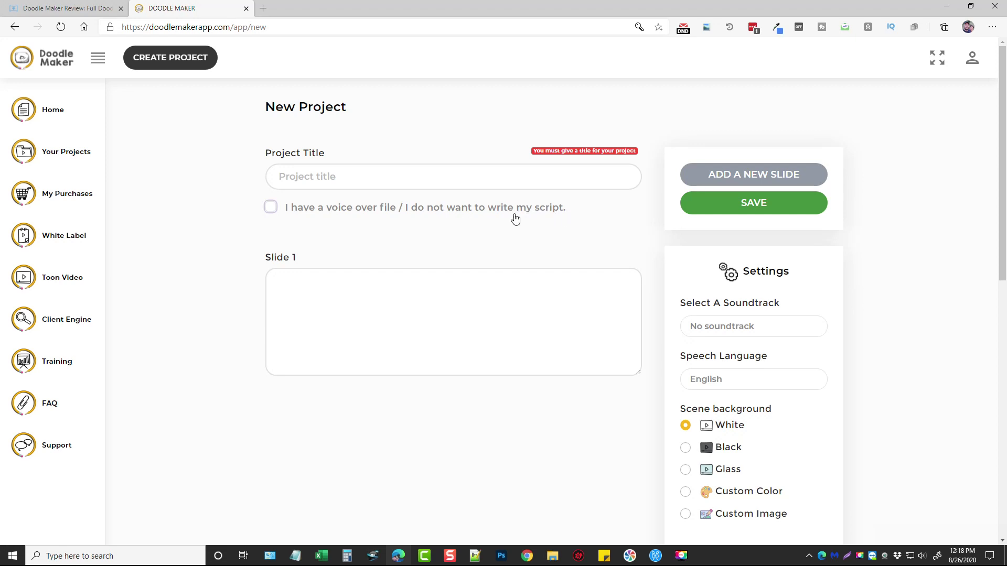
{"action": "left_click", "coordinate": [304, 289]}
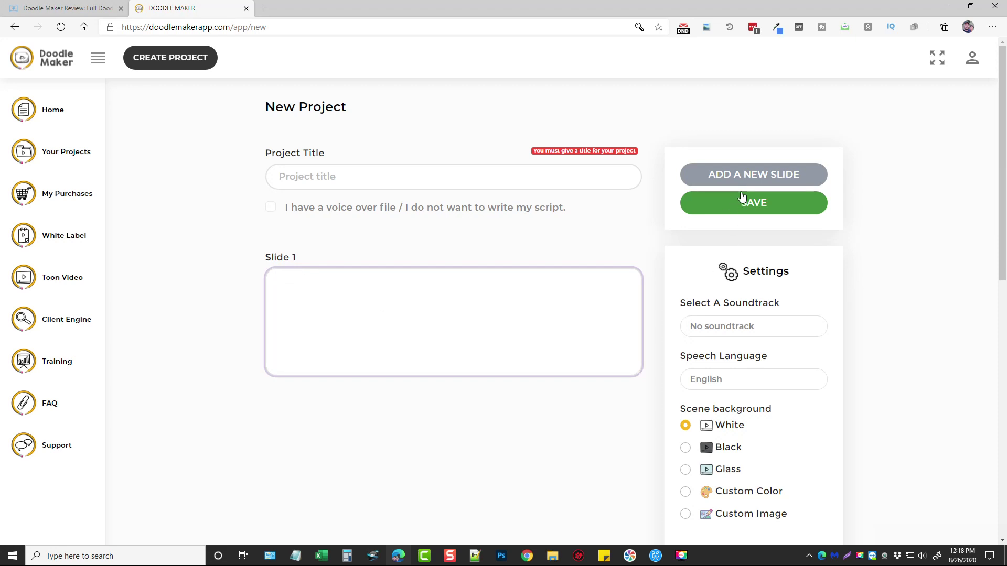
Add empty Slide 2 and Slide 3 script boxes and look through the slide boxes and settings.
{"action": "left_click", "coordinate": [747, 177]}
{"action": "left_click", "coordinate": [747, 176]}
{"action": "scroll", "coordinate": [456, 319], "scroll_direction": "down", "scroll_amount": 5}
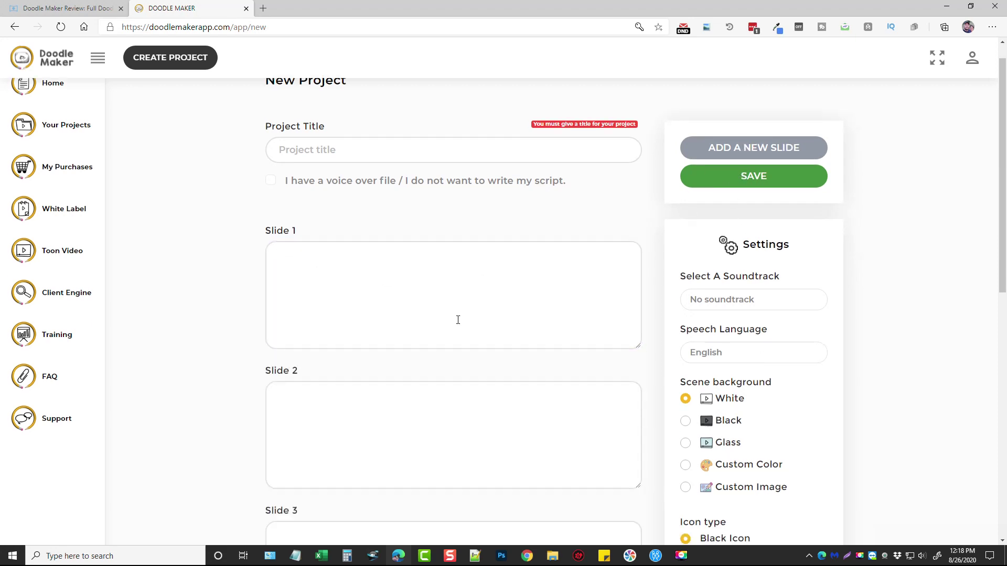
{"action": "scroll", "coordinate": [372, 314], "scroll_direction": "up", "scroll_amount": 5}
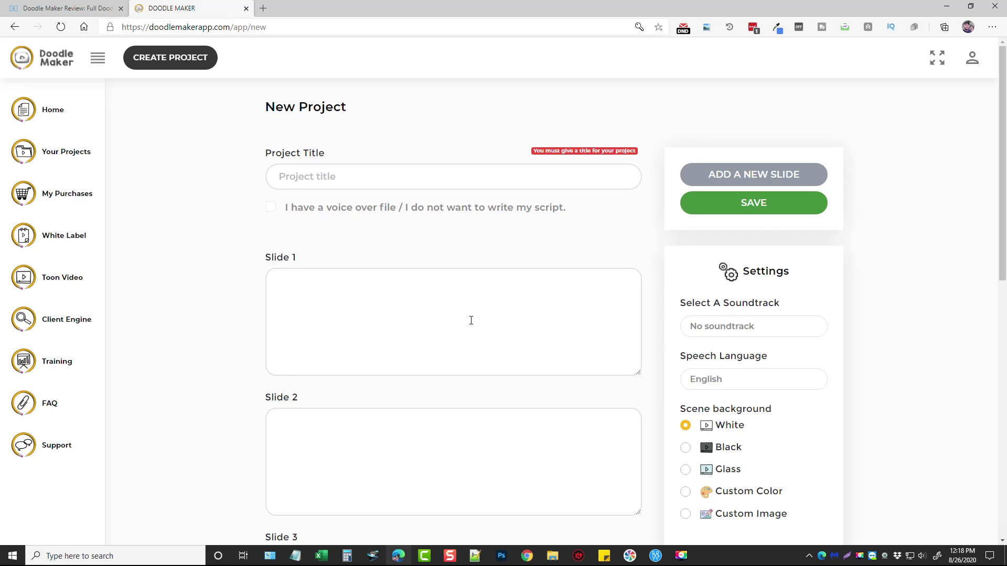
{"action": "left_click", "coordinate": [349, 373]}
{"action": "scroll", "coordinate": [366, 312], "scroll_direction": "down", "scroll_amount": 2}
{"action": "left_click", "coordinate": [331, 307]}
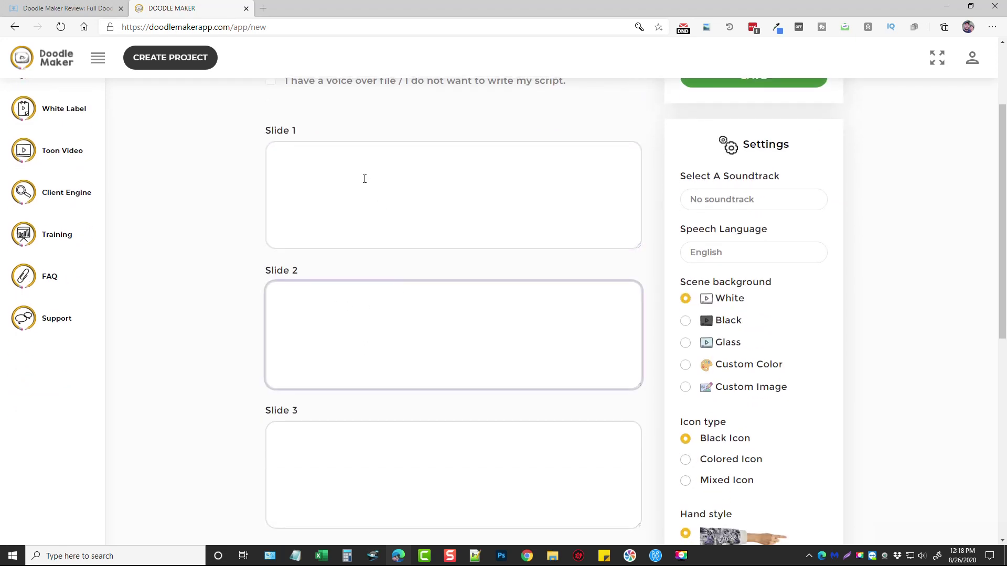
{"action": "scroll", "coordinate": [452, 334], "scroll_direction": "up", "scroll_amount": 2}
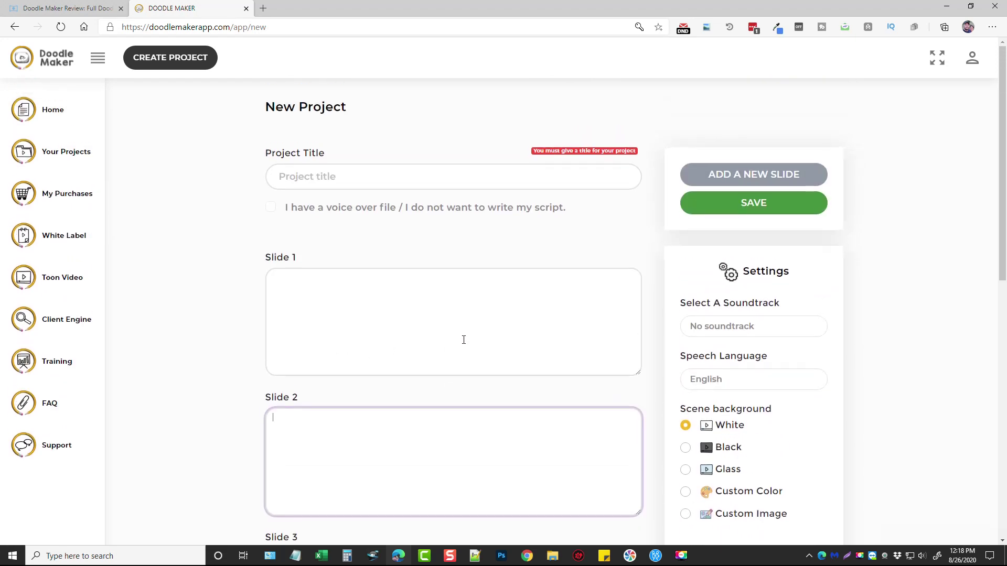
{"action": "scroll", "coordinate": [789, 328], "scroll_direction": "down", "scroll_amount": 4}
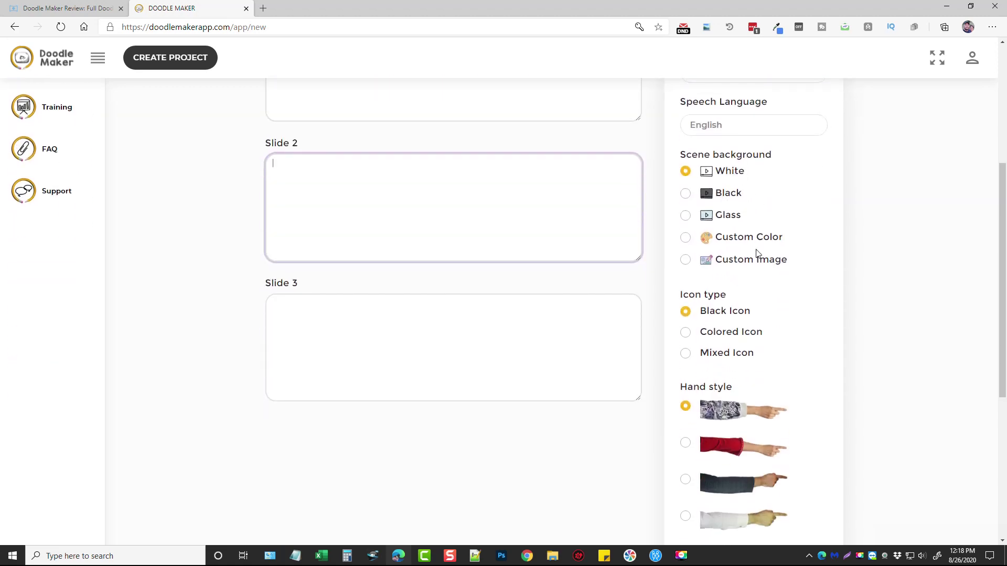
{"action": "scroll", "coordinate": [797, 332], "scroll_direction": "down", "scroll_amount": 4}
{"action": "scroll", "coordinate": [675, 456], "scroll_direction": "up", "scroll_amount": 7}
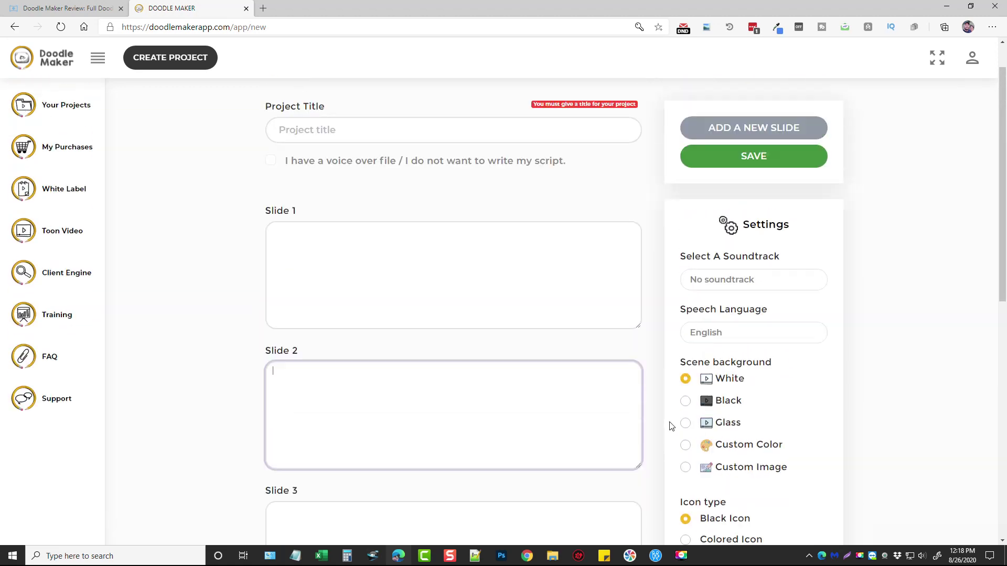
{"action": "scroll", "coordinate": [671, 426], "scroll_direction": "up", "scroll_amount": 1}
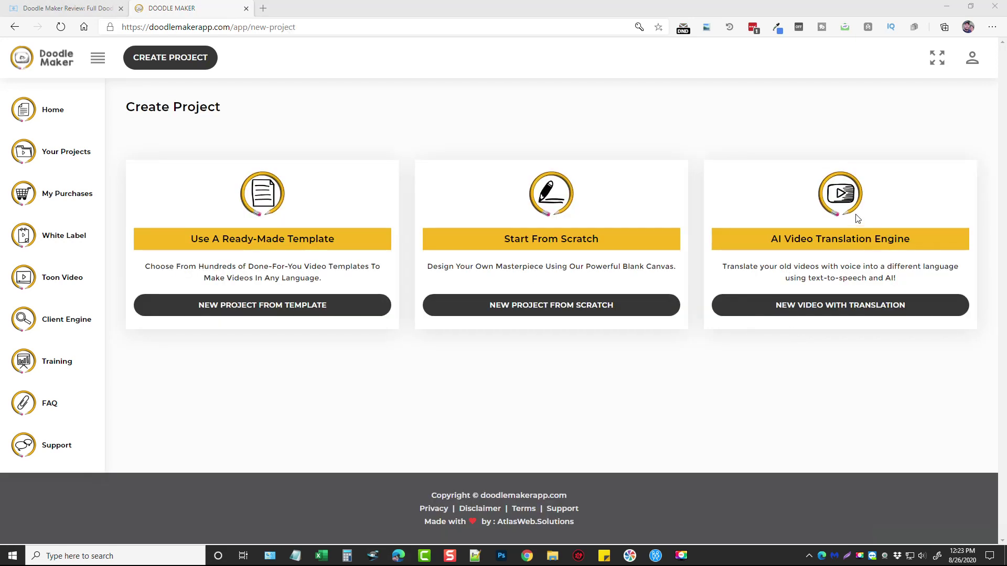
Start a video translation project titled 'Locksmith' and paste in the YouTube video link.
{"action": "left_click", "coordinate": [838, 307]}
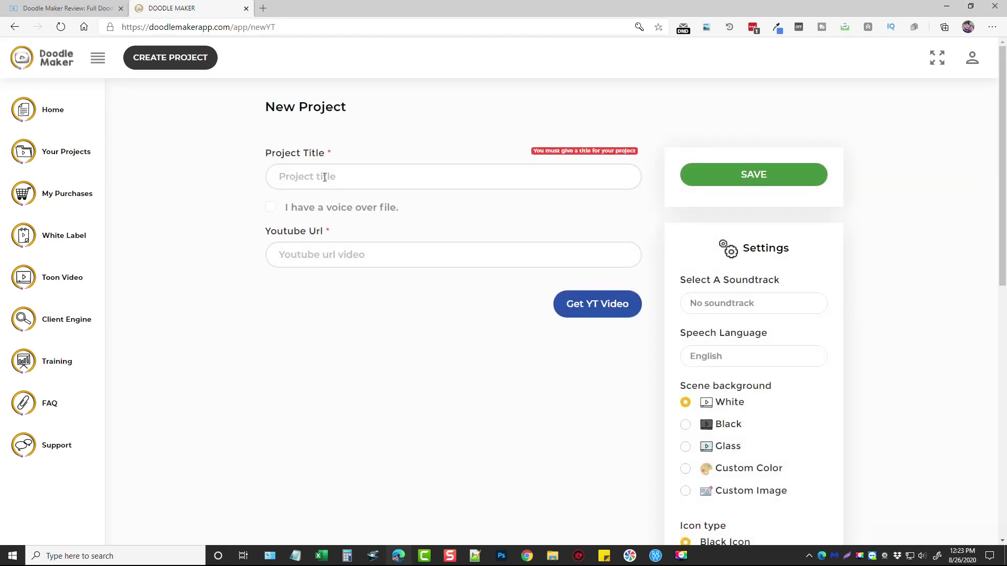
{"action": "left_click", "coordinate": [325, 176]}
{"action": "type", "text": "Lcok"}
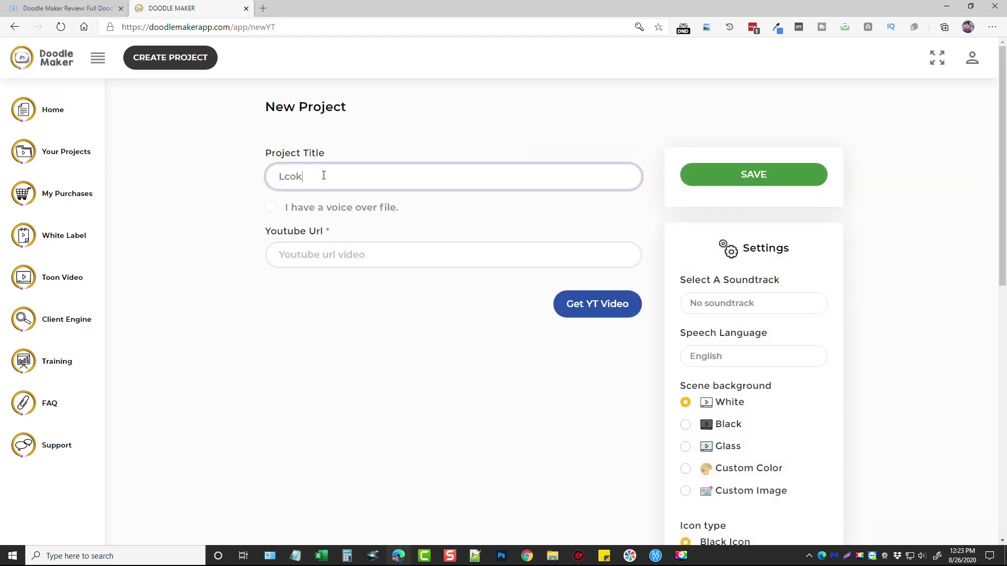
{"action": "type", "text": "ocksmith"}
{"action": "right_click", "coordinate": [369, 255]}
{"action": "left_click", "coordinate": [411, 359]}
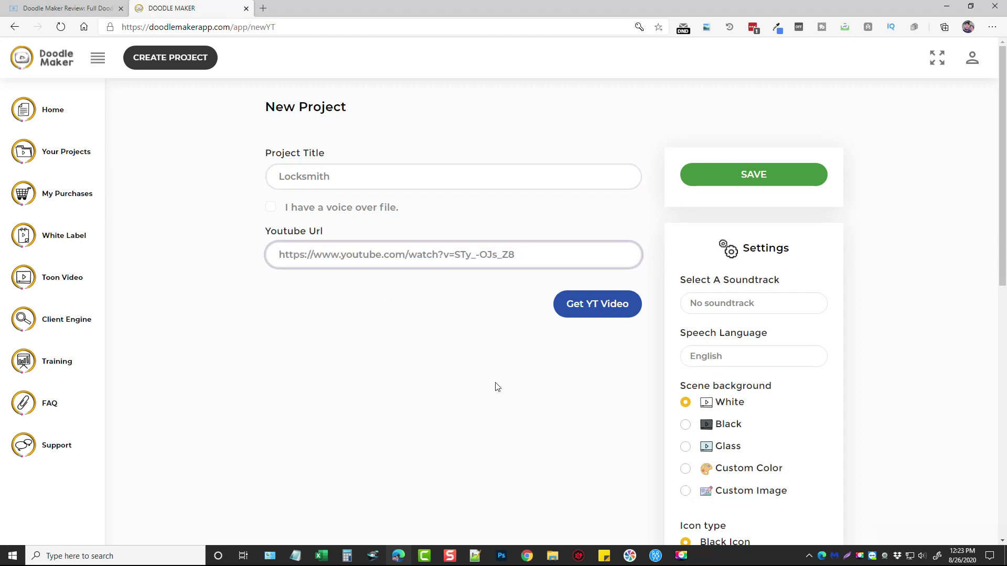
Open the speech language list, pause the locksmith video on YouTube, and return to the project.
{"action": "scroll", "coordinate": [886, 330], "scroll_direction": "down", "scroll_amount": 3}
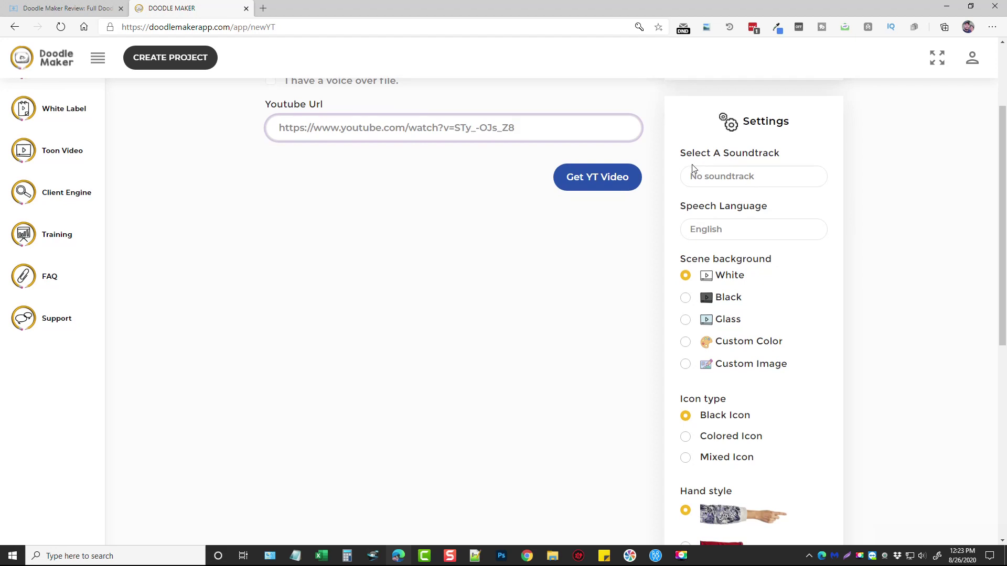
{"action": "left_click", "coordinate": [729, 232]}
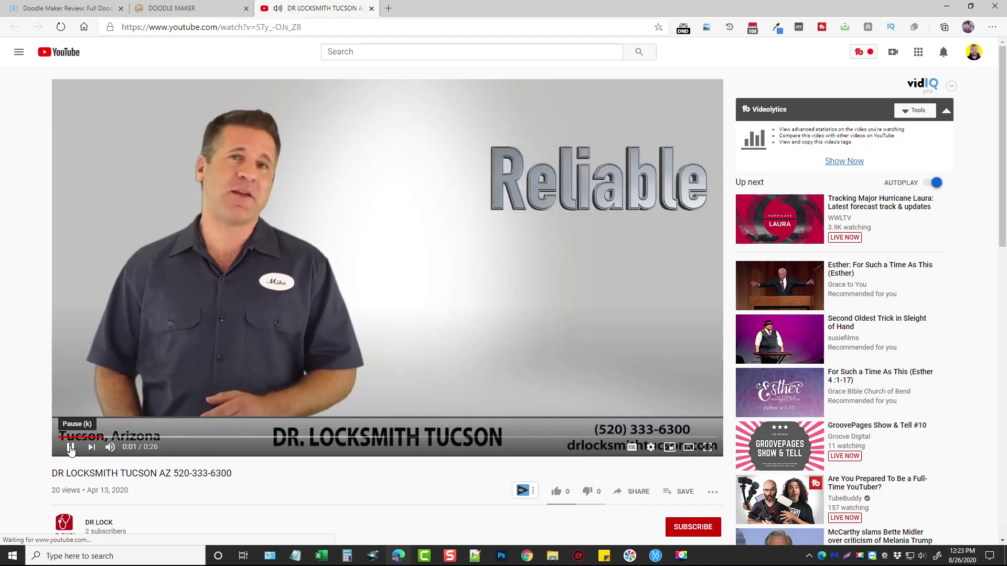
{"action": "left_click", "coordinate": [70, 447]}
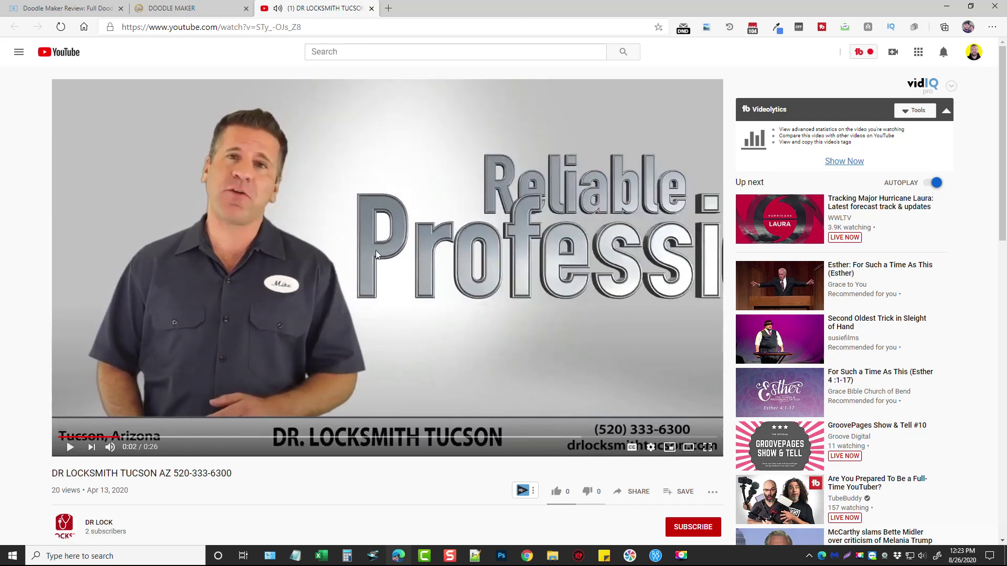
{"action": "left_click", "coordinate": [190, 9]}
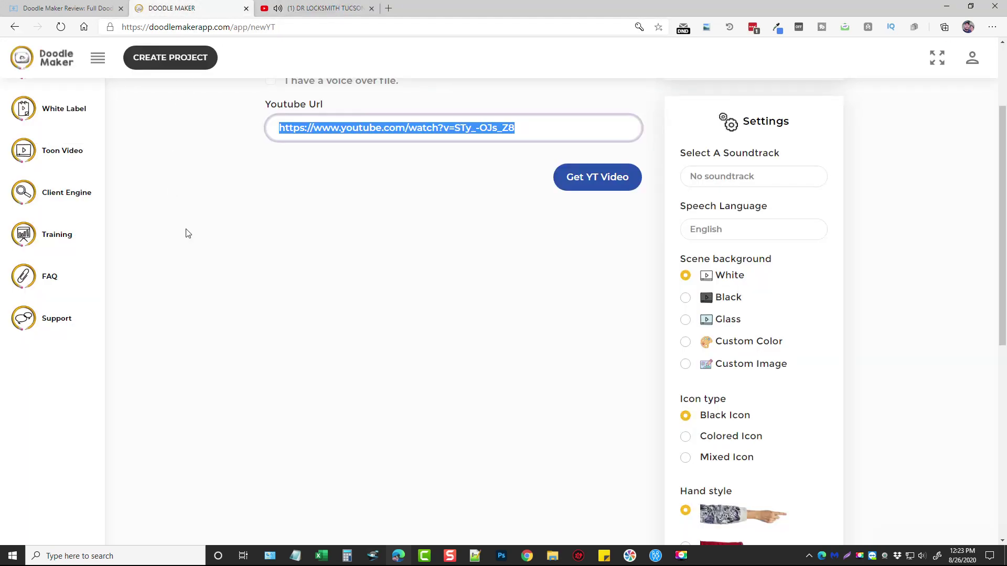
{"action": "left_click", "coordinate": [534, 128]}
Fetch the YouTube video's transcript into the slide script and select it to review.
{"action": "left_click", "coordinate": [597, 178]}
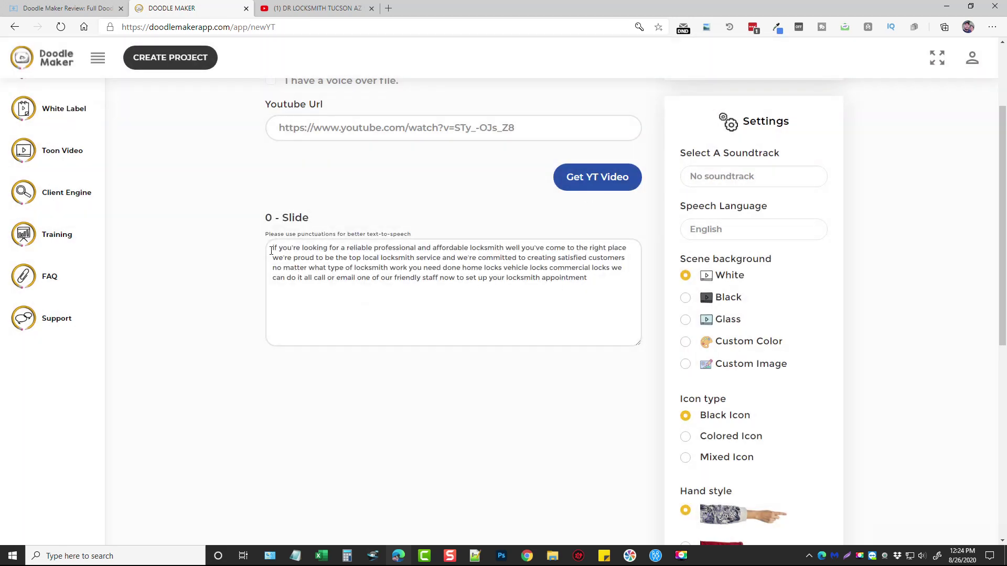
{"action": "left_click_drag", "start_coordinate": [272, 251], "coordinate": [599, 284]}
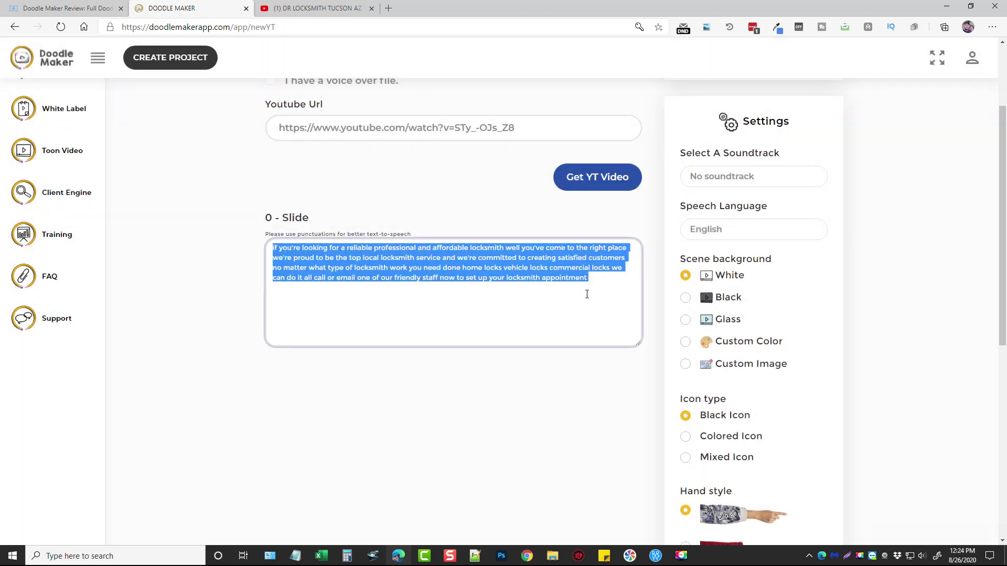
{"action": "left_click", "coordinate": [589, 290]}
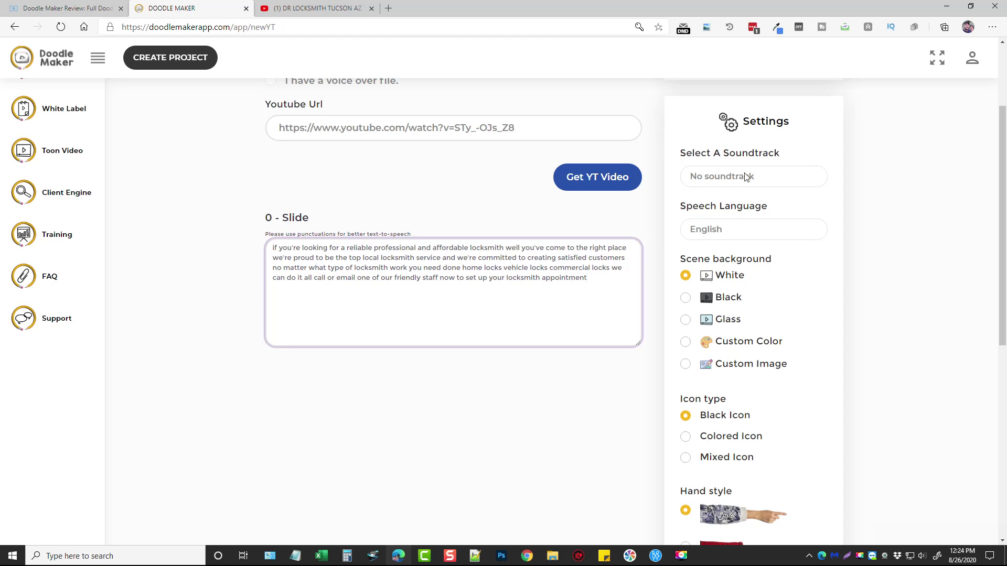
Keep No soundtrack, choose French as the speech language, and save the settings.
{"action": "left_click", "coordinate": [783, 181]}
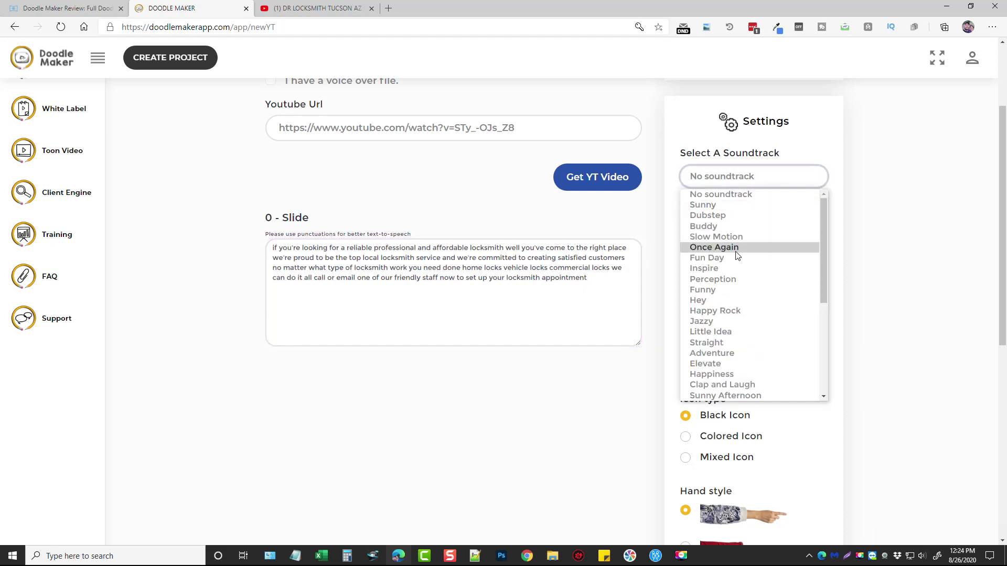
{"action": "left_click", "coordinate": [754, 191]}
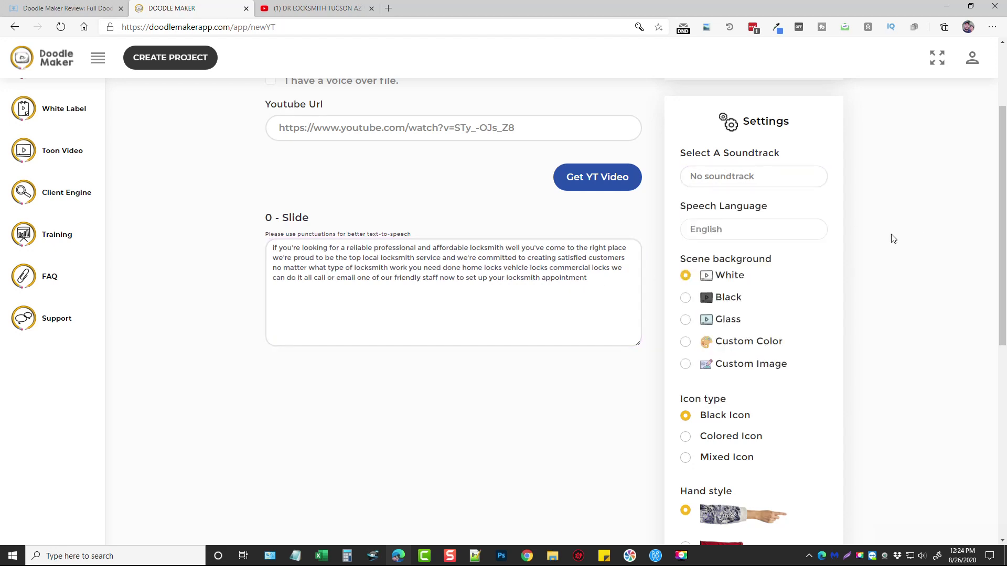
{"action": "left_click", "coordinate": [727, 231]}
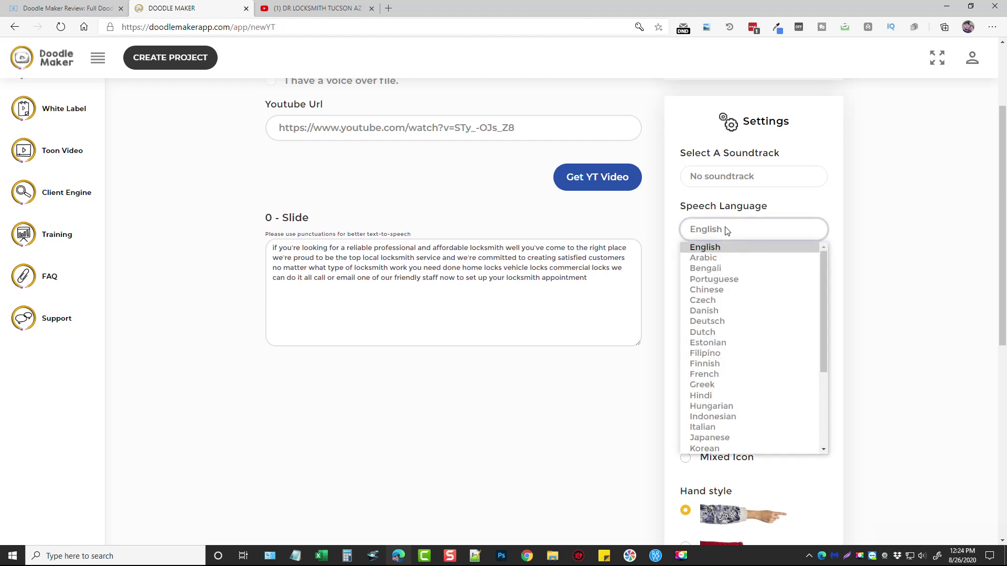
{"action": "left_click", "coordinate": [704, 375]}
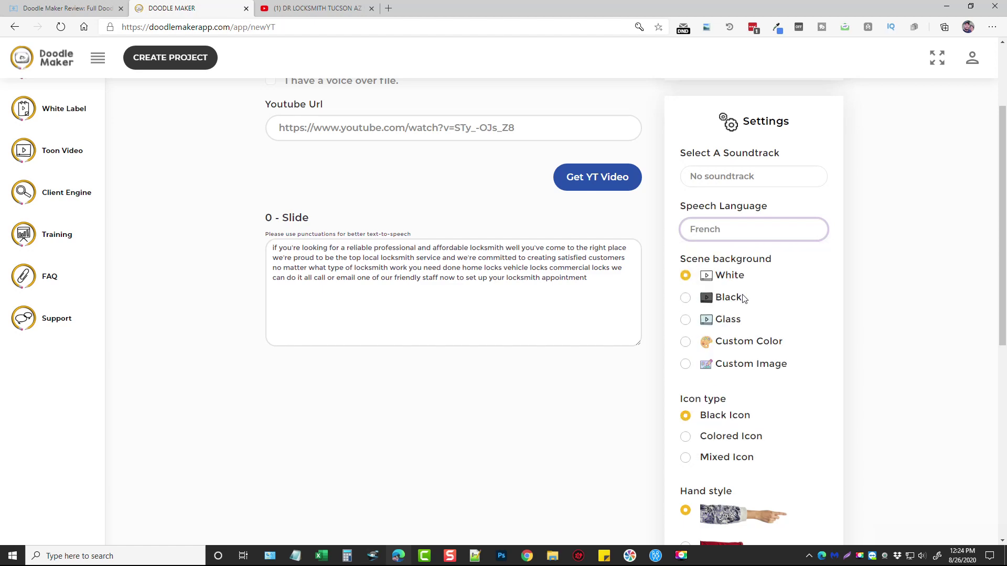
{"action": "scroll", "coordinate": [715, 414], "scroll_direction": "down", "scroll_amount": 7}
{"action": "scroll", "coordinate": [784, 375], "scroll_direction": "up", "scroll_amount": 9}
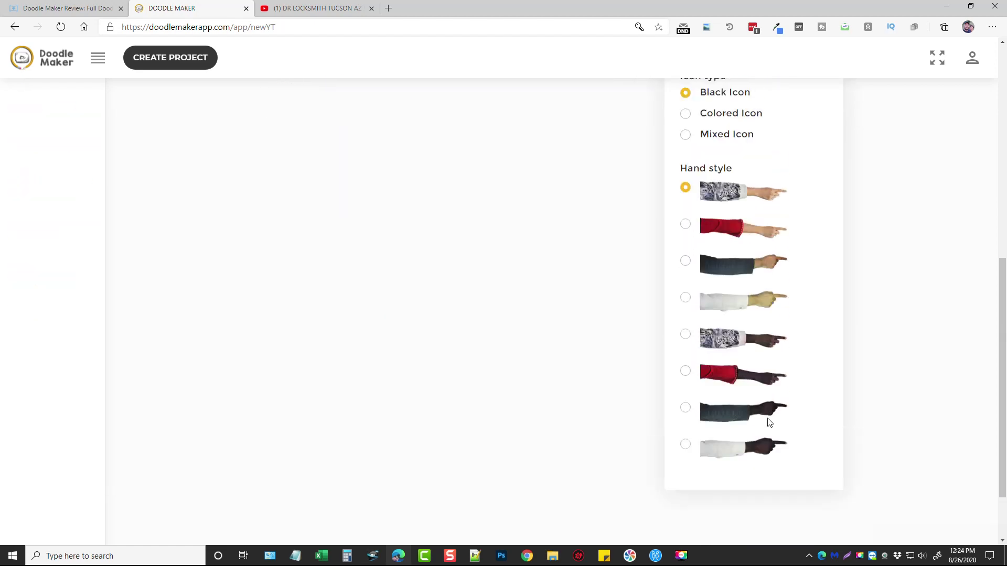
{"action": "left_click", "coordinate": [755, 174]}
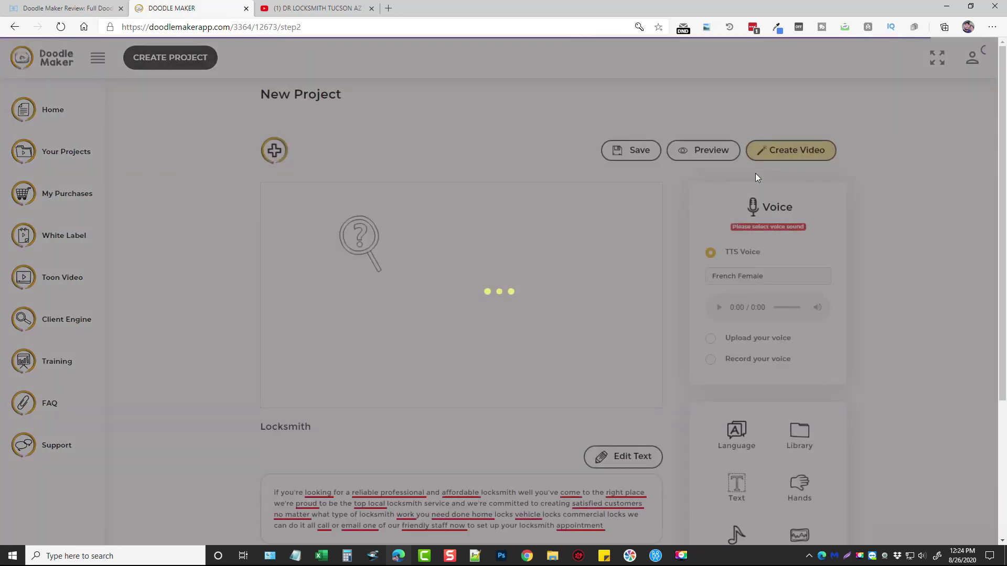
Scroll through the editor to review the French translation of the locksmith script.
{"action": "scroll", "coordinate": [245, 314], "scroll_direction": "down", "scroll_amount": 2}
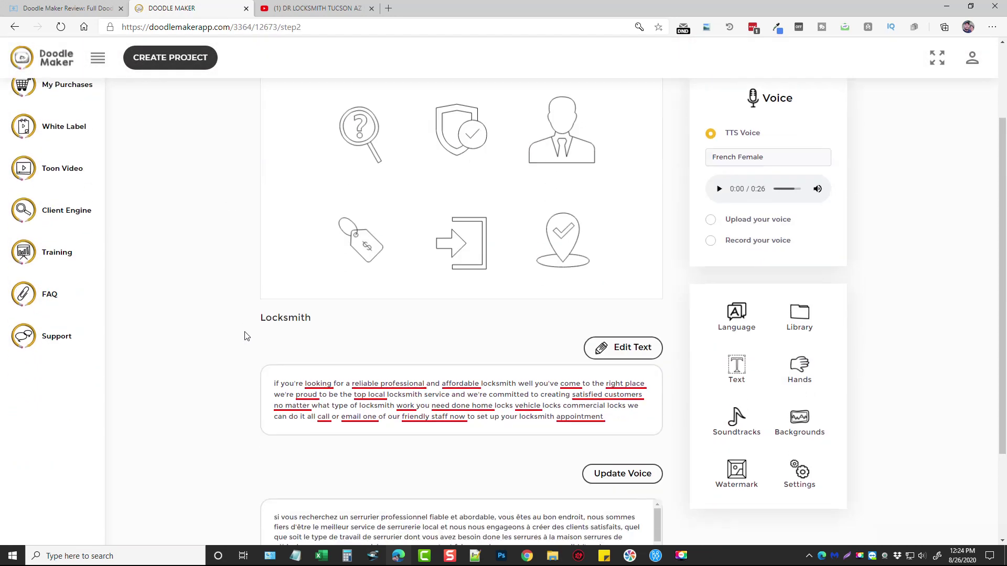
{"action": "scroll", "coordinate": [292, 331], "scroll_direction": "up", "scroll_amount": 2}
{"action": "scroll", "coordinate": [512, 304], "scroll_direction": "down", "scroll_amount": 2}
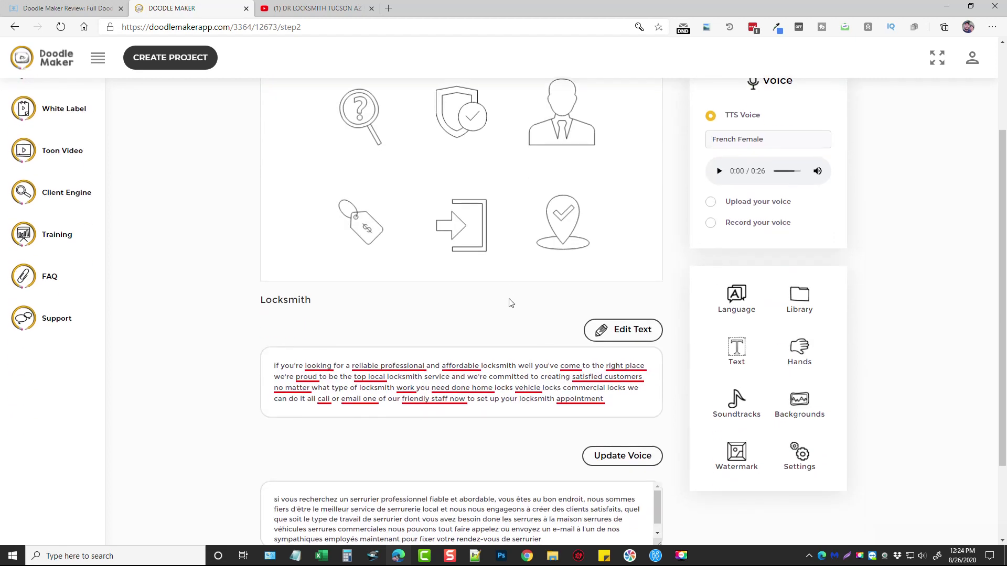
{"action": "scroll", "coordinate": [511, 303], "scroll_direction": "up", "scroll_amount": 2}
{"action": "scroll", "coordinate": [655, 356], "scroll_direction": "down", "scroll_amount": 4}
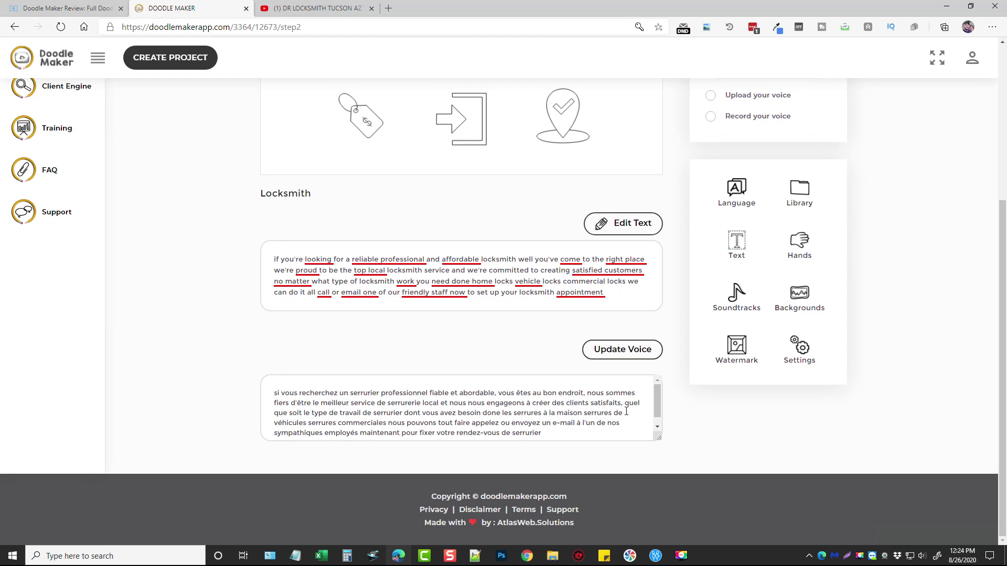
{"action": "scroll", "coordinate": [830, 429], "scroll_direction": "up", "scroll_amount": 4}
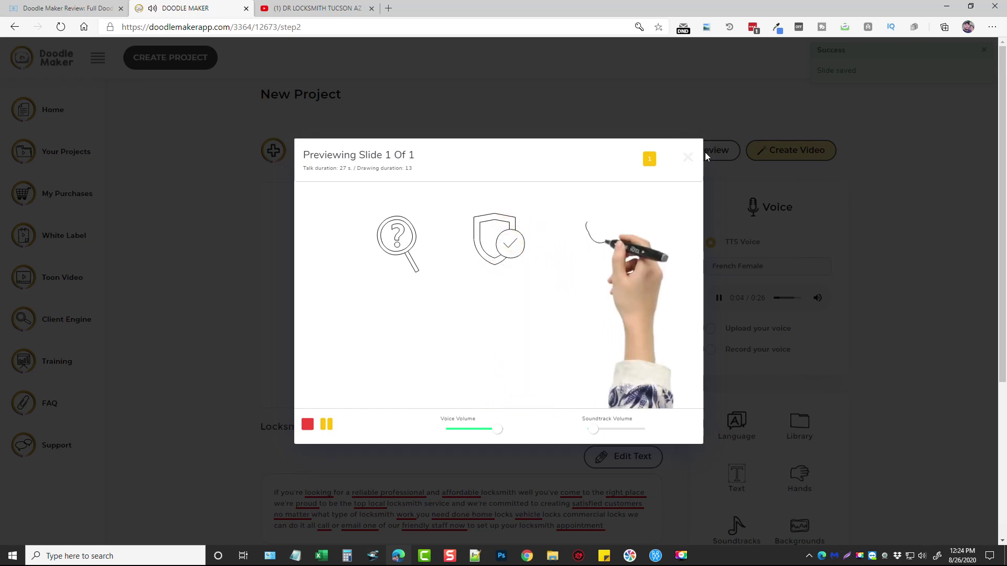
Stop the French slide preview playback and close the preview window.
{"action": "left_click", "coordinate": [308, 426]}
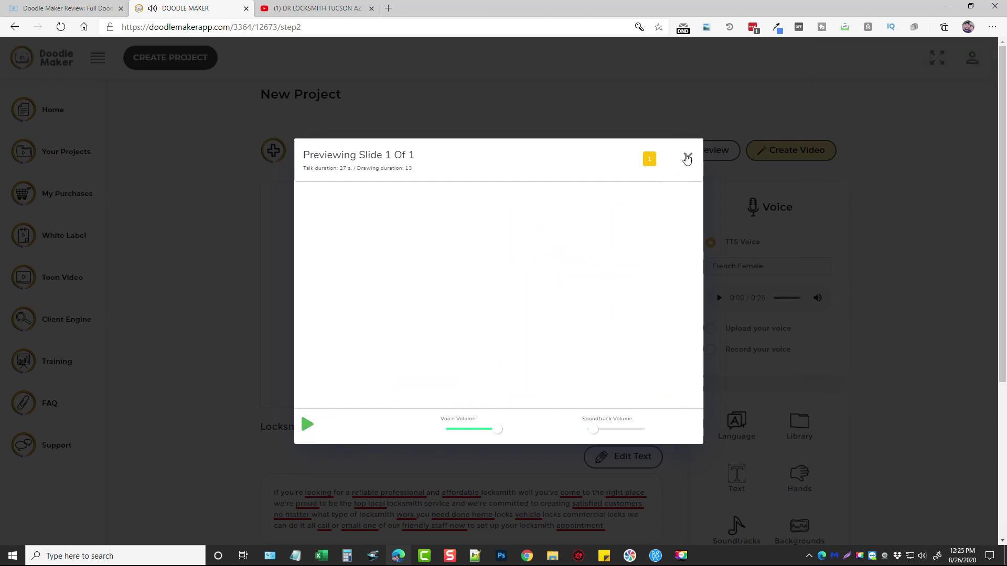
{"action": "left_click", "coordinate": [687, 157]}
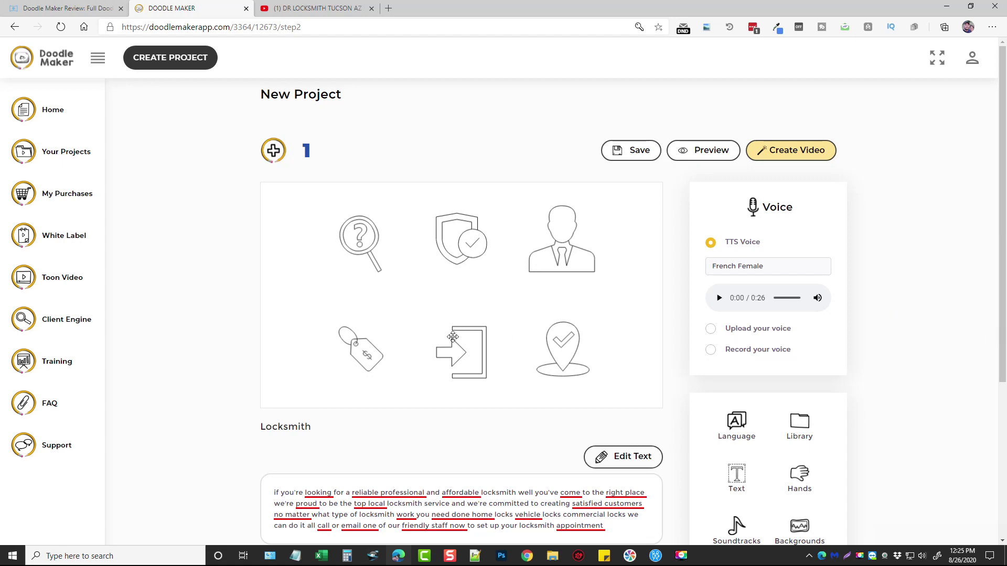
{"action": "scroll", "coordinate": [472, 340], "scroll_direction": "down", "scroll_amount": 5}
{"action": "scroll", "coordinate": [484, 315], "scroll_direction": "up", "scroll_amount": 3}
{"action": "scroll", "coordinate": [520, 310], "scroll_direction": "up", "scroll_amount": 2}
{"action": "left_click", "coordinate": [312, 9]}
{"action": "left_click", "coordinate": [326, 50]}
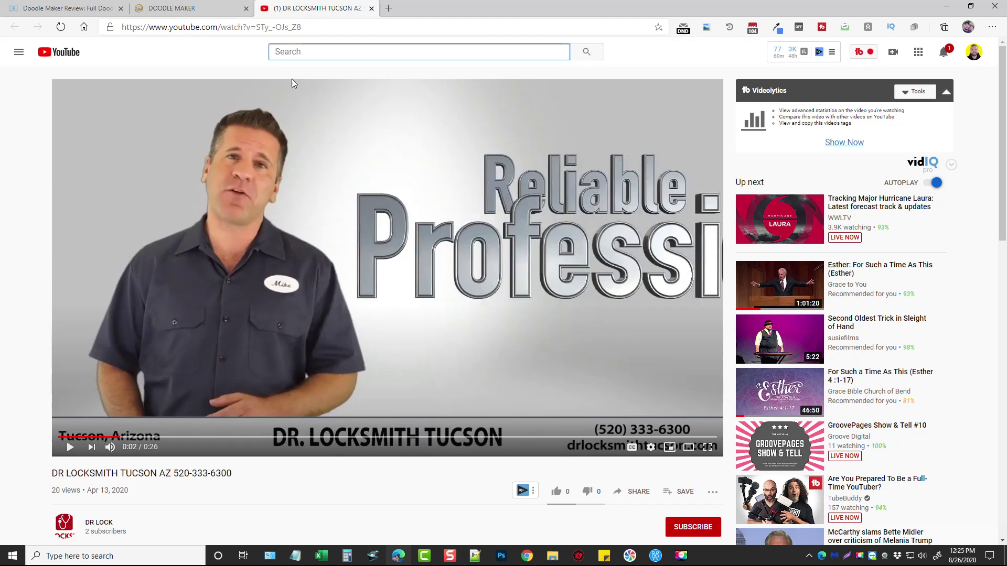
{"action": "left_click", "coordinate": [210, 9]}
{"action": "scroll", "coordinate": [456, 414], "scroll_direction": "down", "scroll_amount": 3}
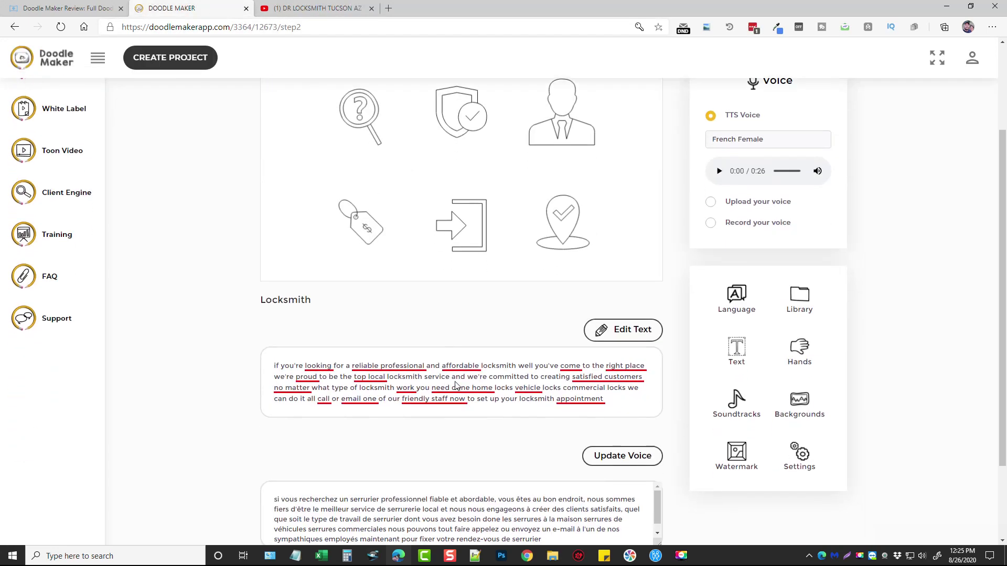
{"action": "scroll", "coordinate": [564, 402], "scroll_direction": "down", "scroll_amount": 3}
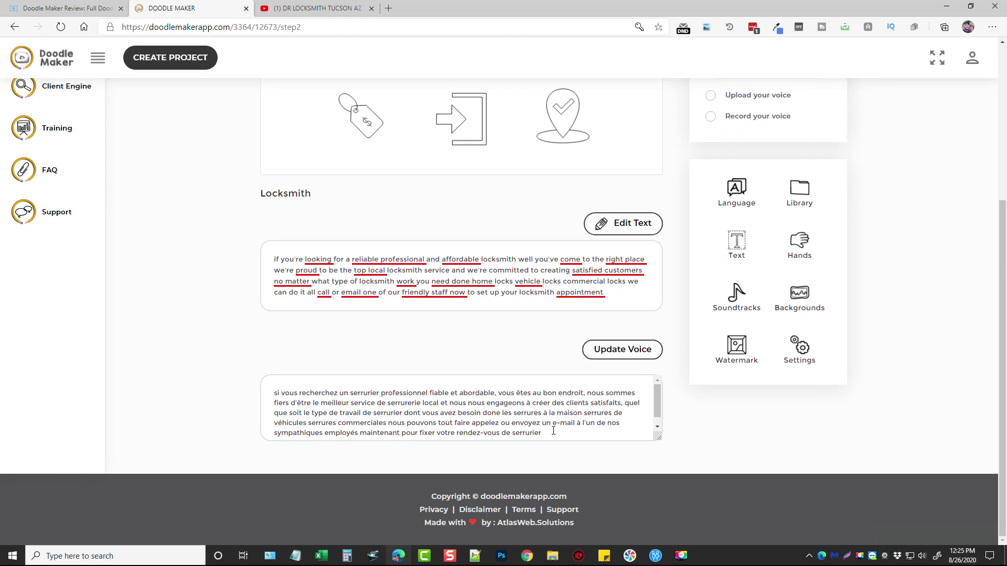
{"action": "scroll", "coordinate": [678, 366], "scroll_direction": "up", "scroll_amount": 5}
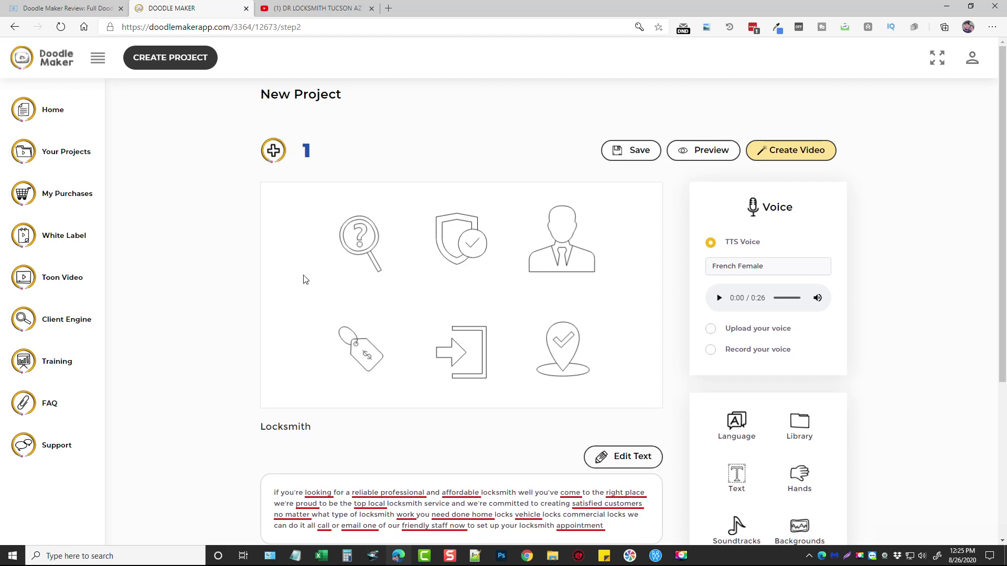
Nudge the magnifier and shield icons lower on the slide, then switch to the Doodle Maker Review tab.
{"action": "left_click_drag", "start_coordinate": [374, 238], "coordinate": [368, 258]}
{"action": "left_click_drag", "start_coordinate": [465, 243], "coordinate": [469, 260]}
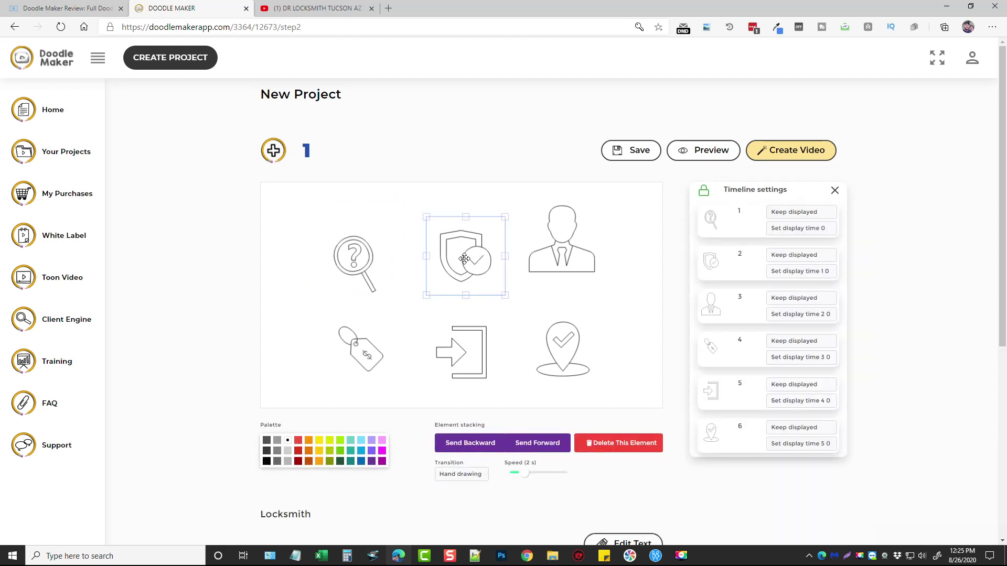
{"action": "scroll", "coordinate": [236, 333], "scroll_direction": "down", "scroll_amount": 2}
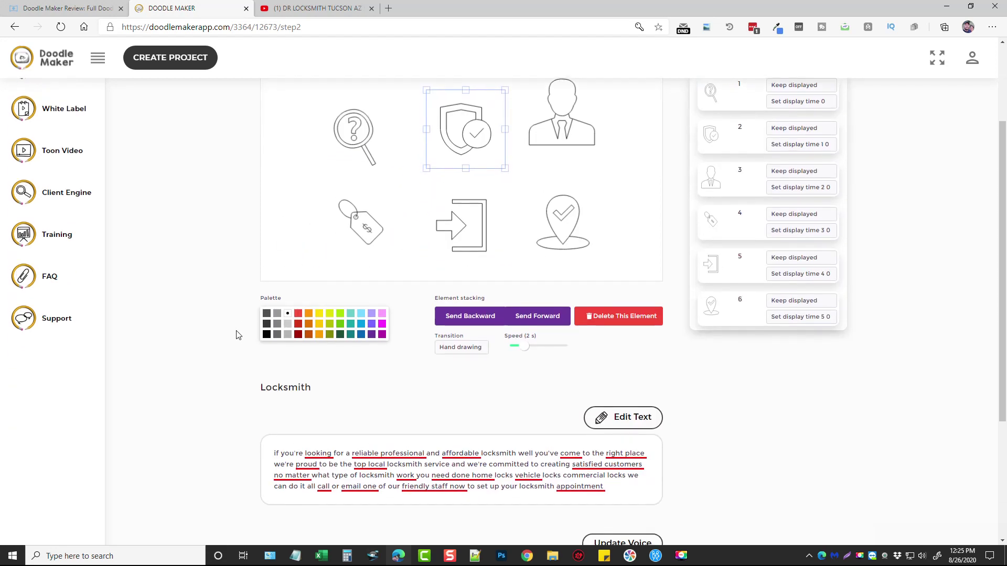
{"action": "scroll", "coordinate": [566, 392], "scroll_direction": "up", "scroll_amount": 2}
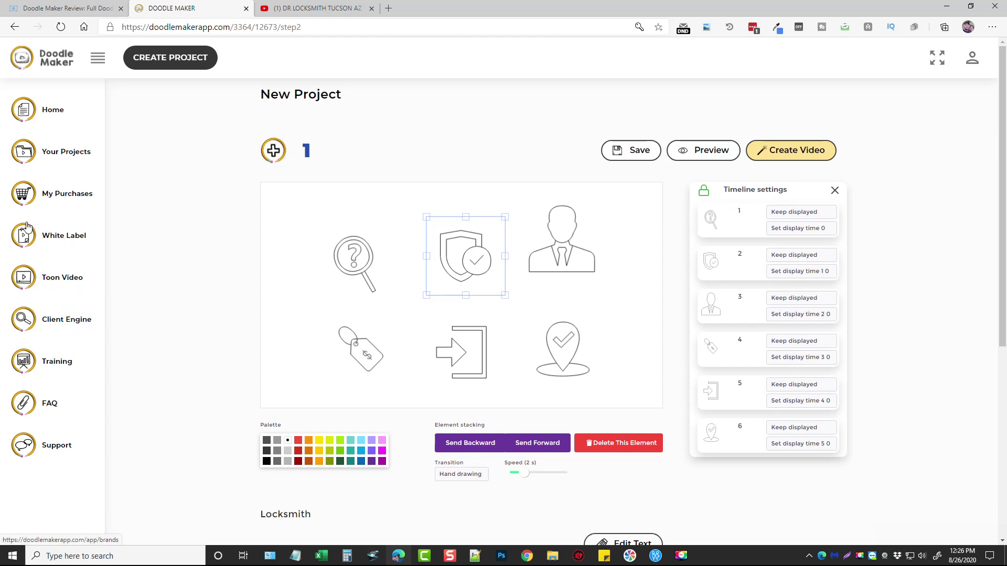
{"action": "left_click", "coordinate": [89, 8]}
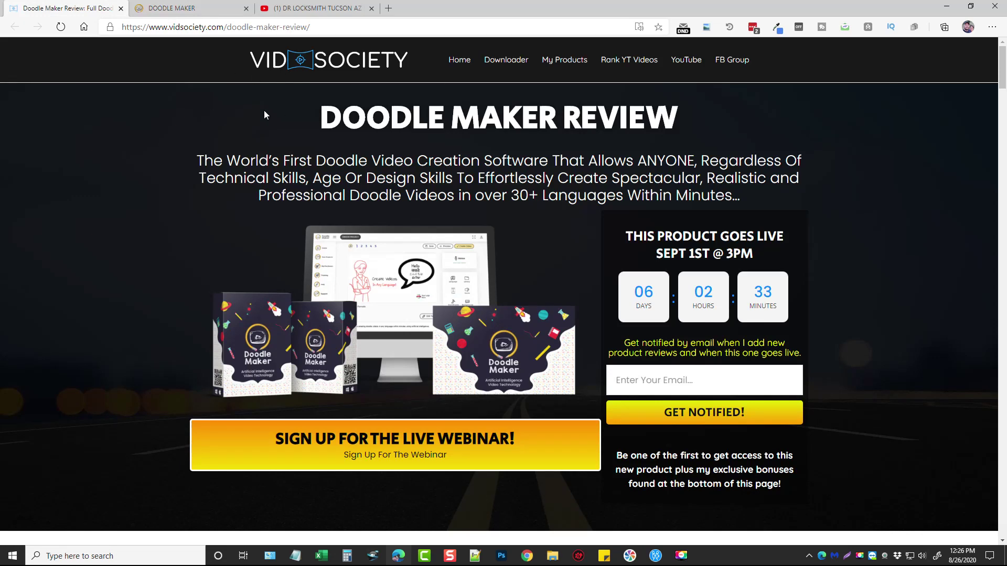